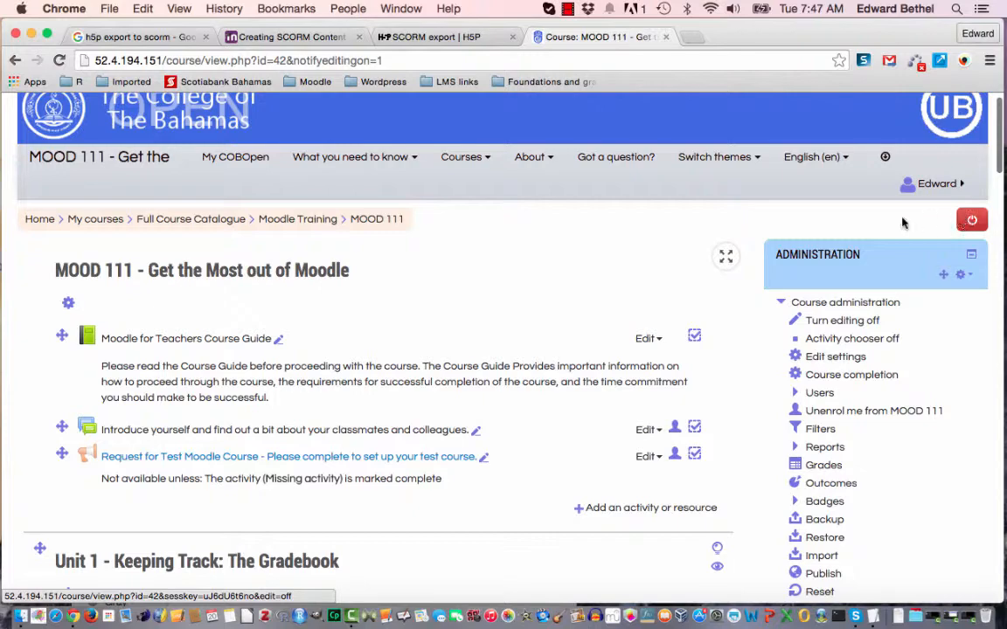
Step: Add a new Questionnaire activity to Unit 5 - Gathering Data: Questionnaires and Feedback
scroll(550, 327, "down", 20)
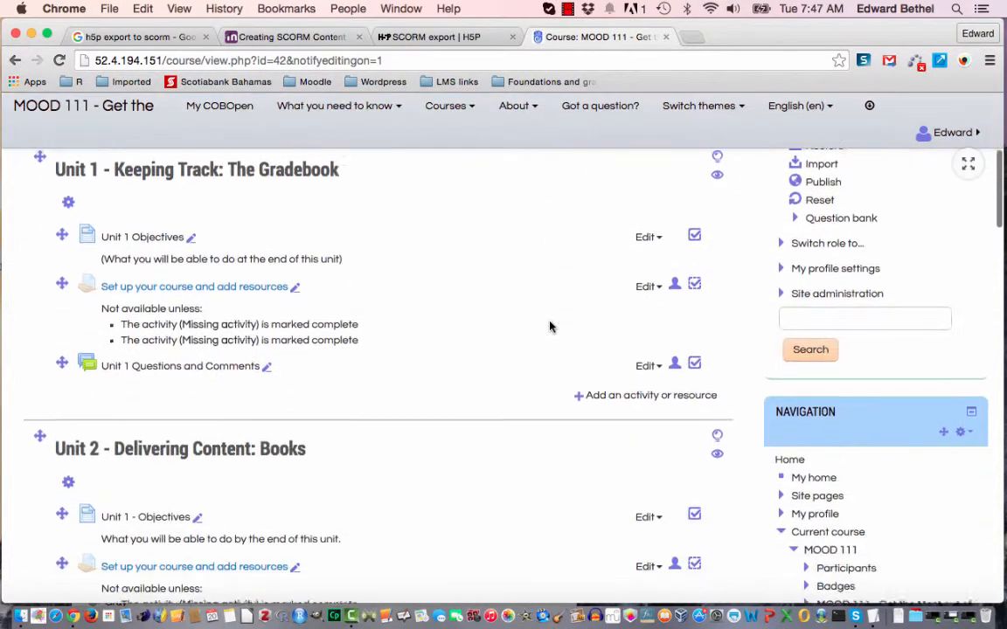
scroll(550, 327, "down", 10)
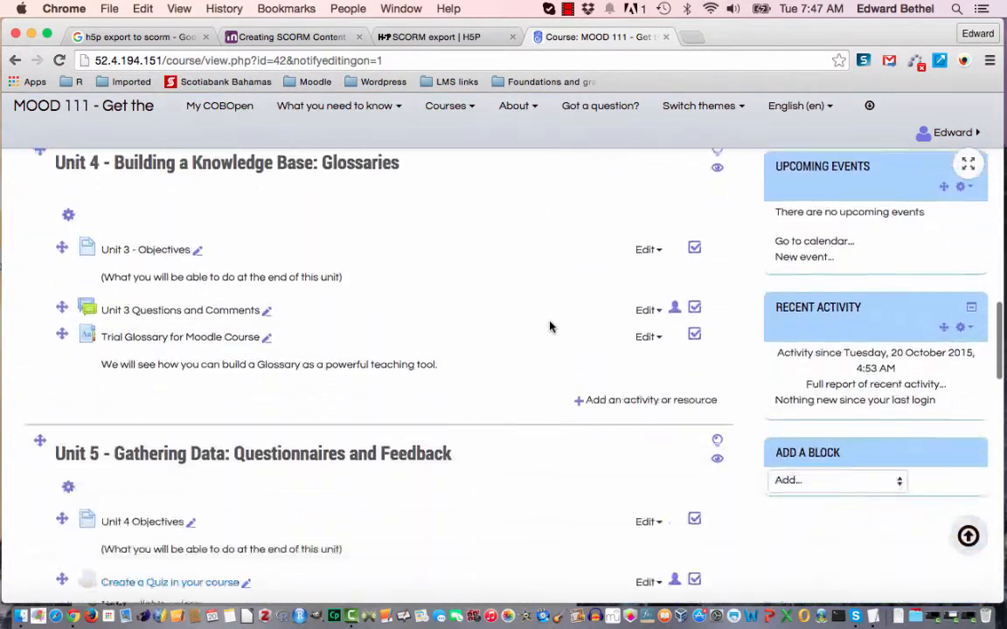
scroll(550, 327, "up", 1)
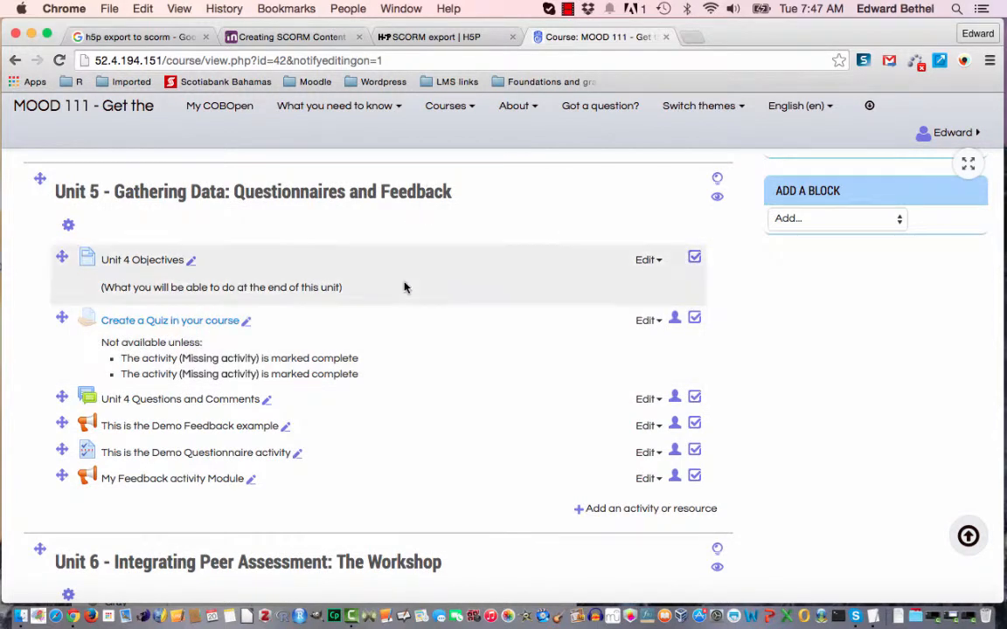
left_click(597, 512)
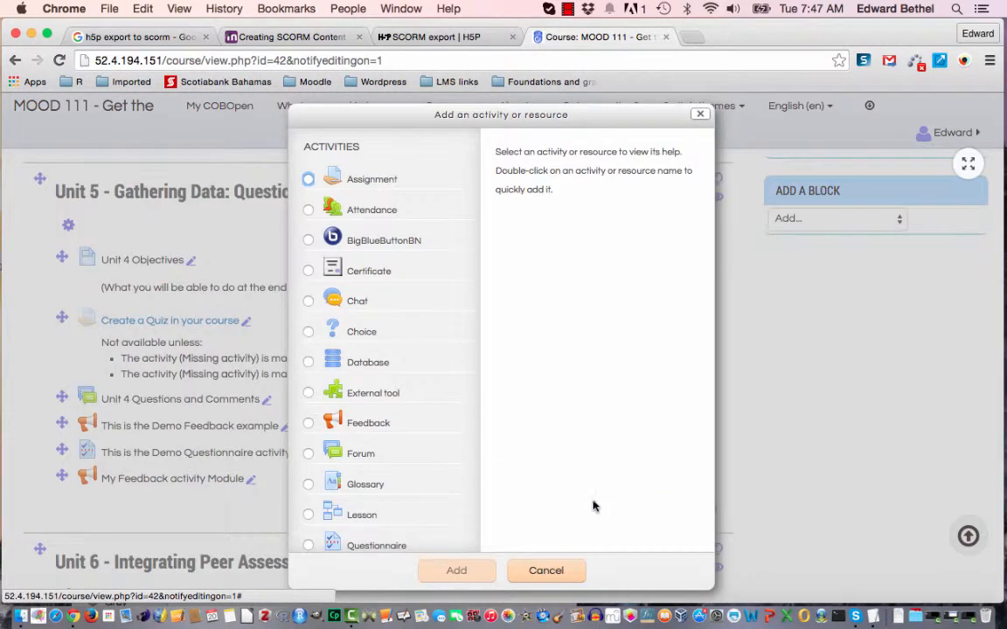
scroll(404, 507, "down", 3)
scroll(404, 507, "down", 1)
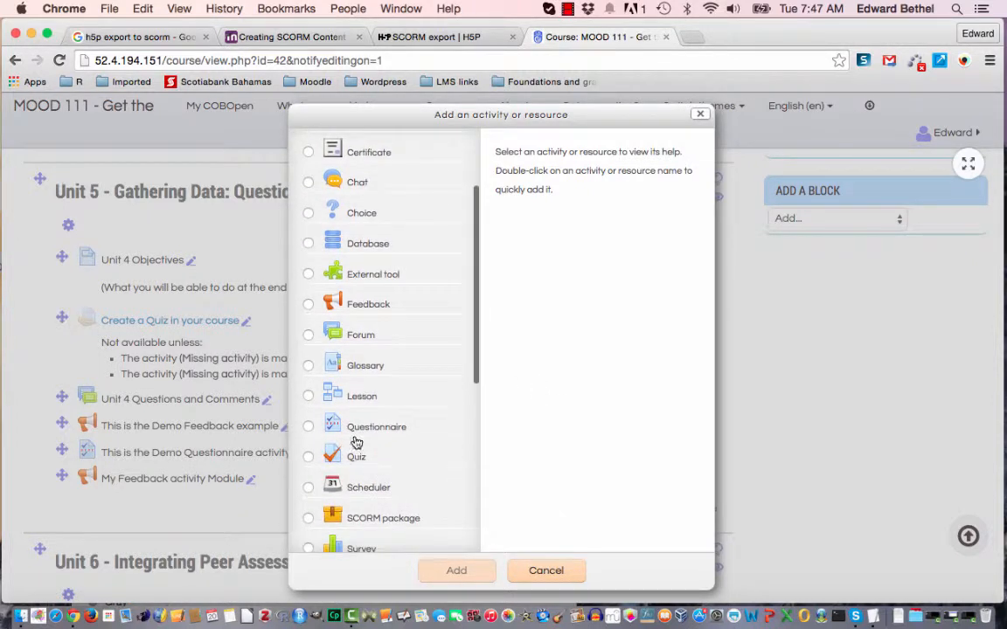
left_click(378, 423)
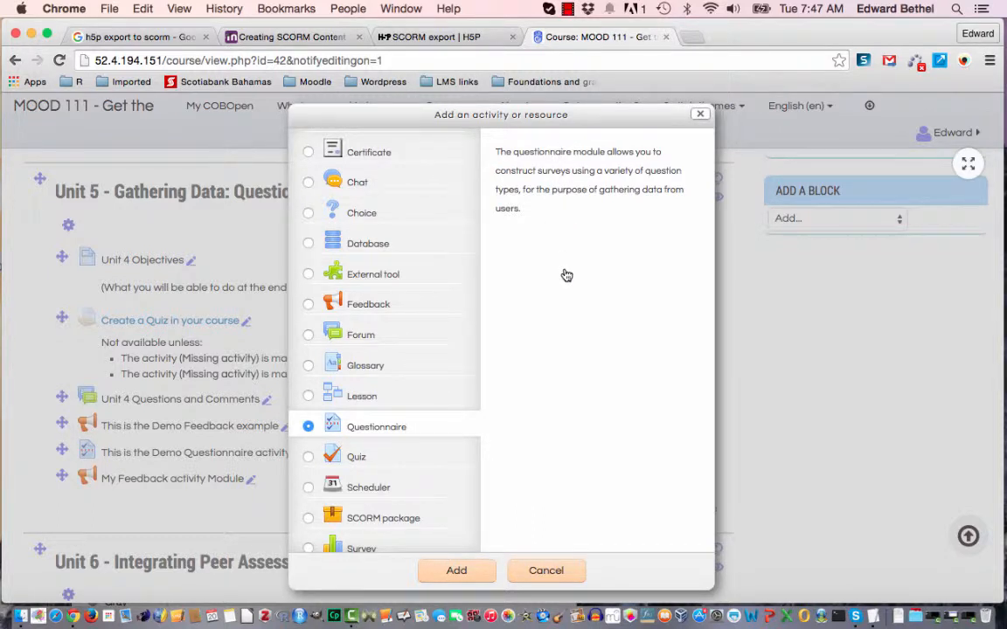
left_click(460, 576)
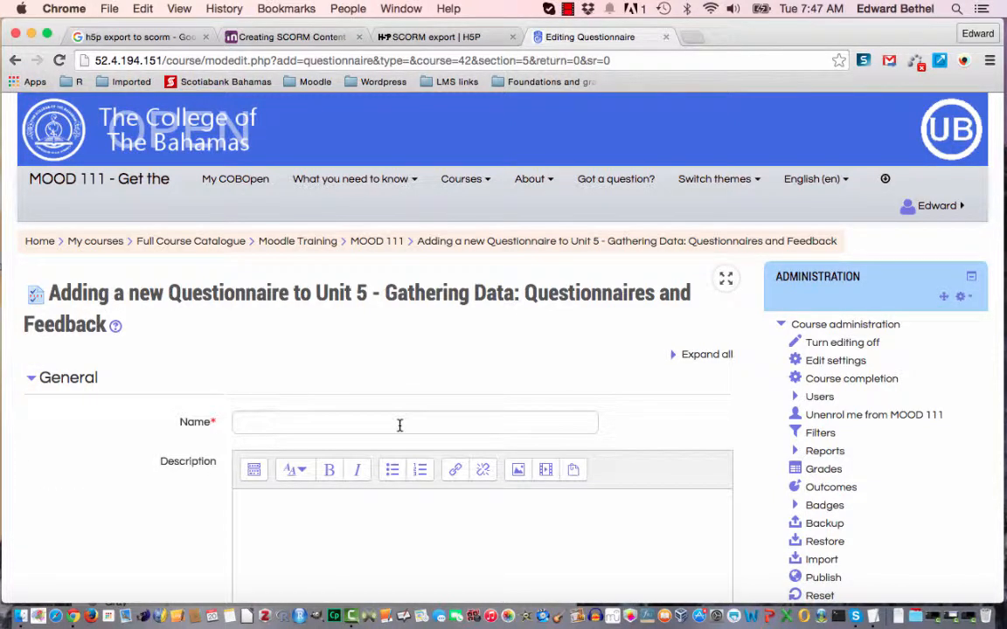
Step: Name the questionnaire "My Trial Questionnaire" and enter the same text as its description
left_click(399, 424)
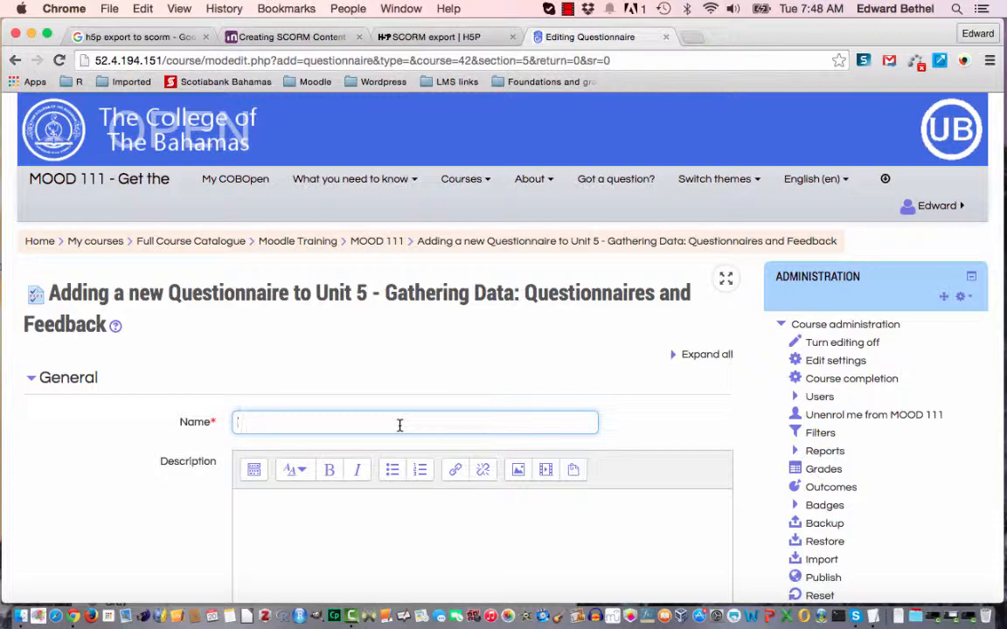
type("My T")
type("rial Questionnaire")
key("Tab")
type("My Trial Questionnaire")
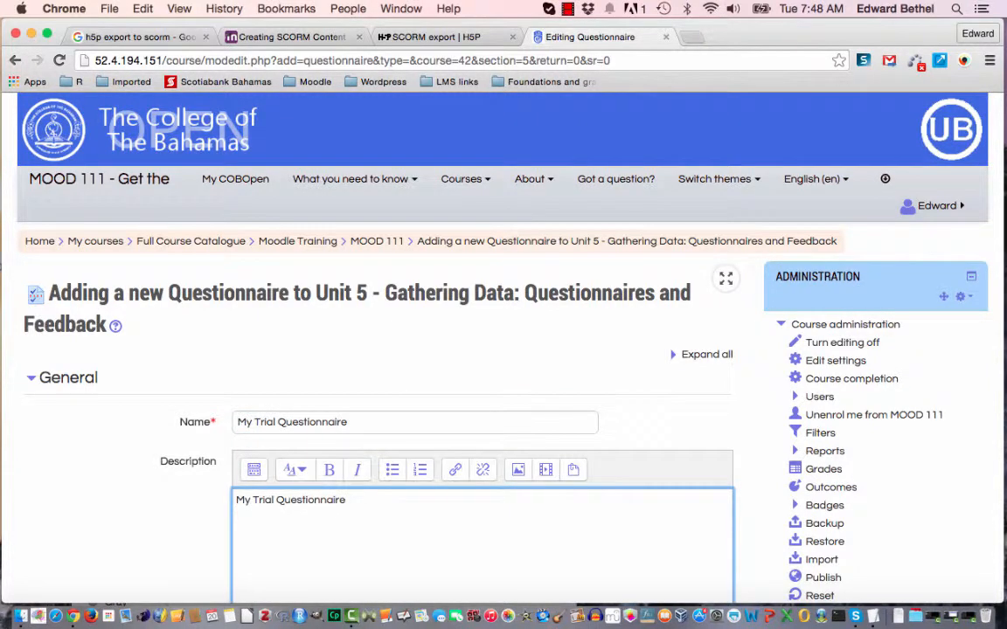
Step: Review the questionnaire's Timing settings for the open and close dates, leaving them unchanged
scroll(288, 449, "down", 5)
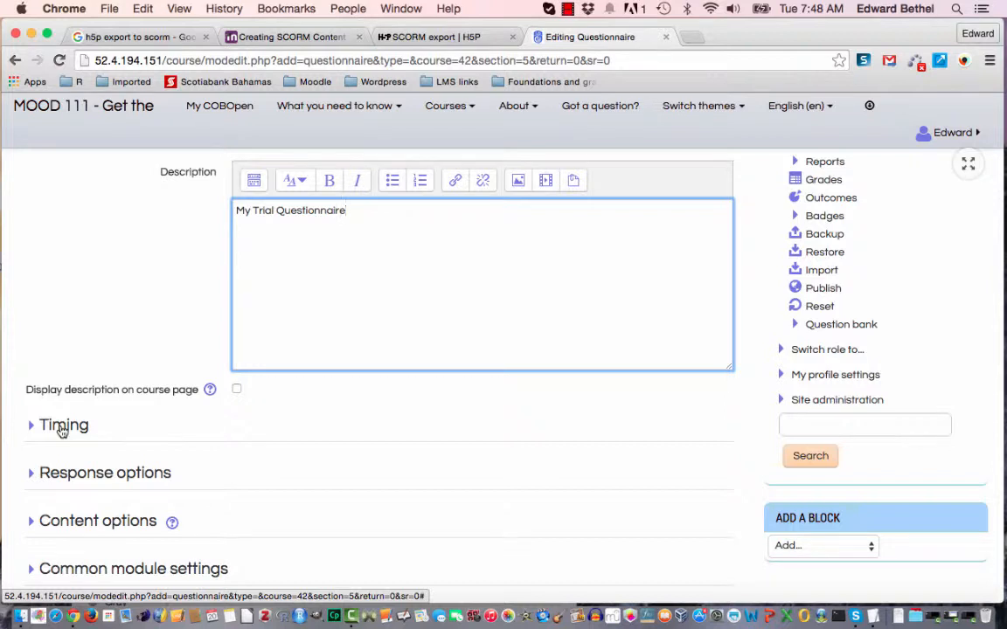
left_click(62, 426)
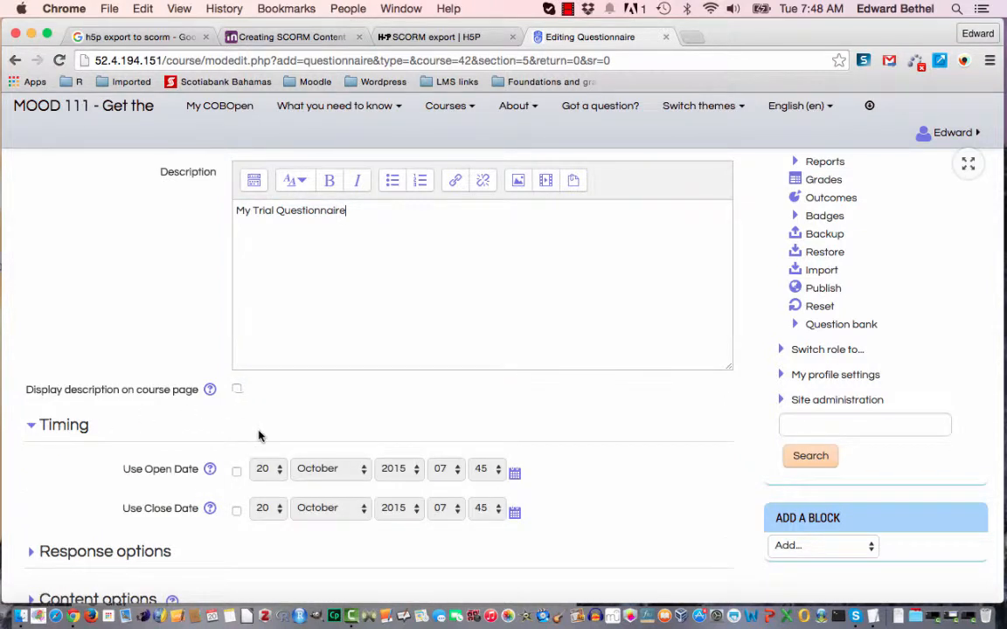
scroll(553, 480, "down", 2)
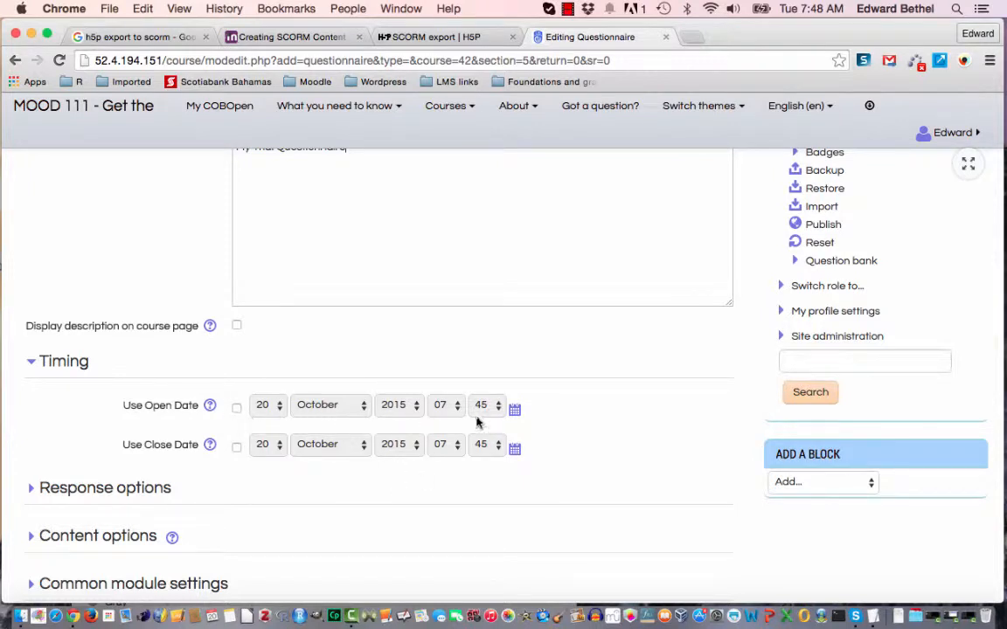
left_click(31, 361)
Step: Review the Response options, including the available choices for response type and respondent type
left_click(47, 409)
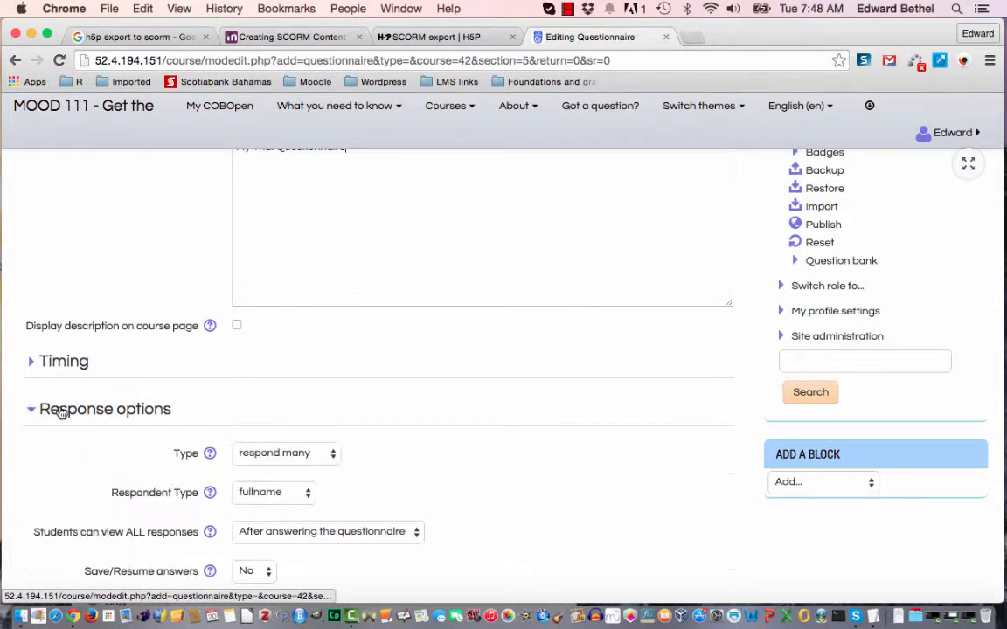
scroll(611, 501, "down", 3)
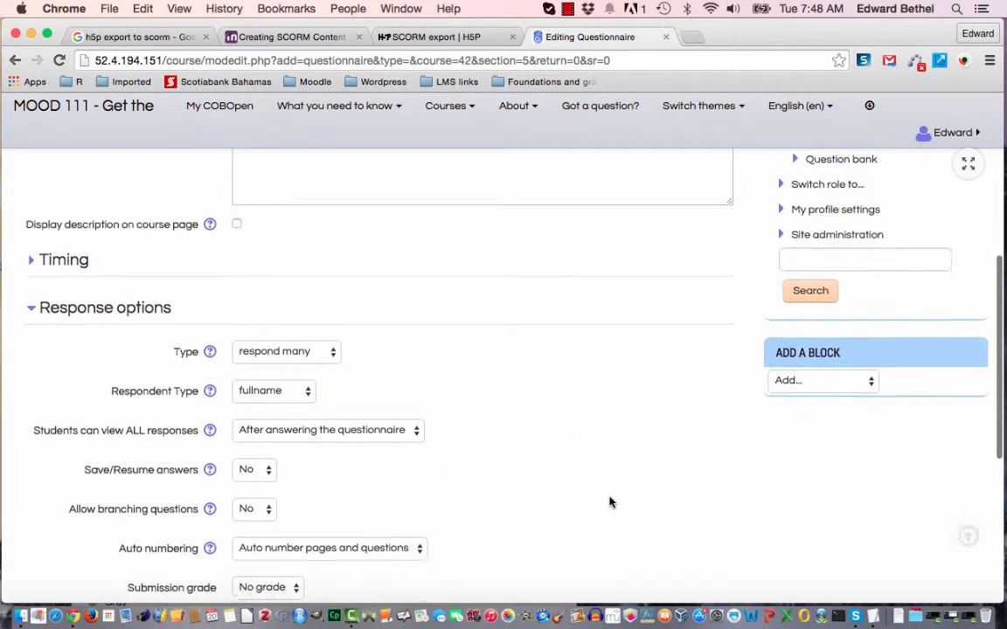
left_click(308, 349)
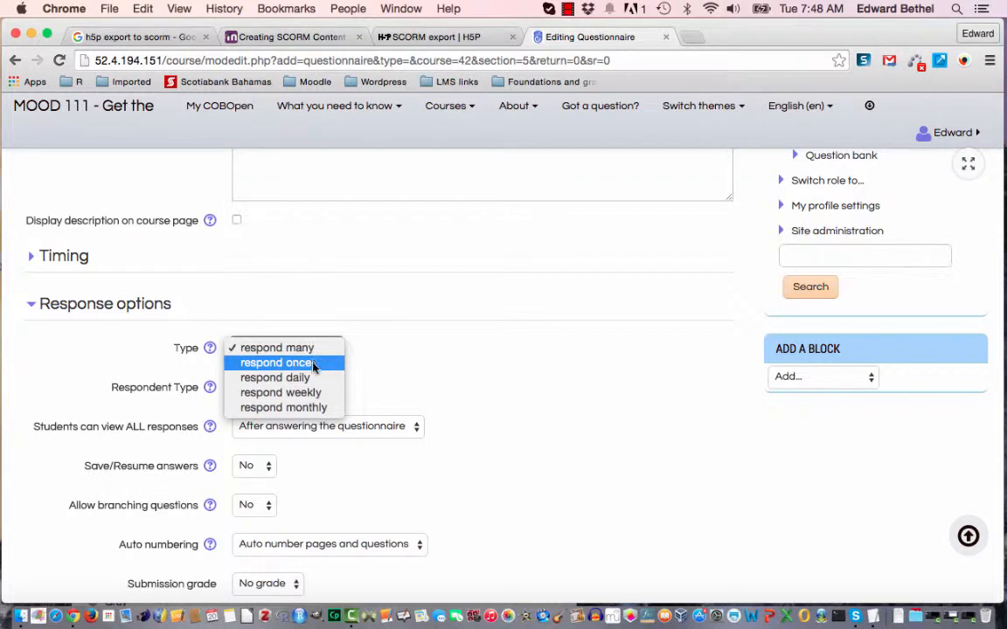
left_click(405, 351)
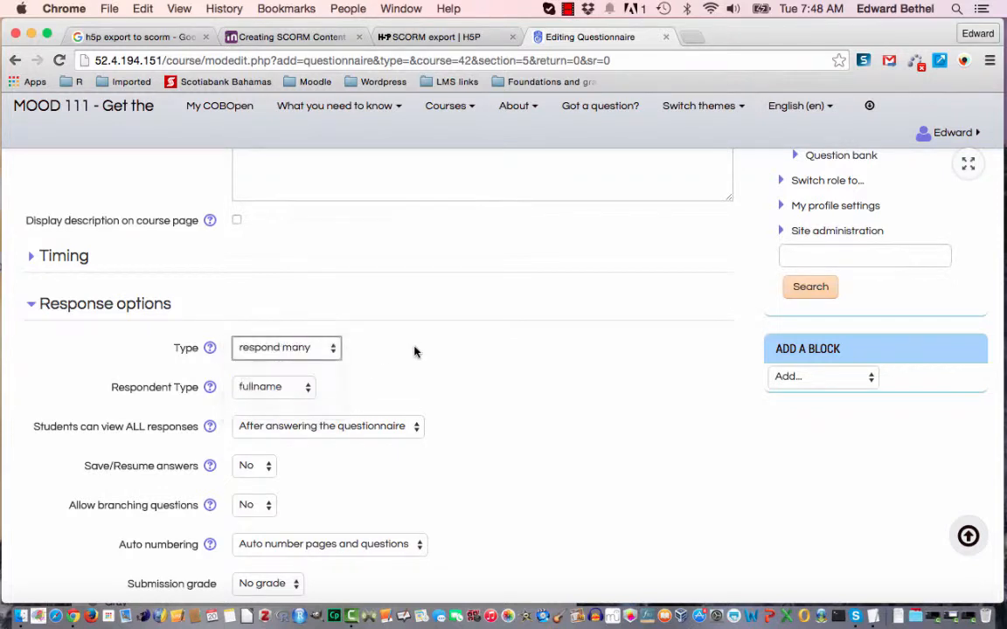
left_click(296, 392)
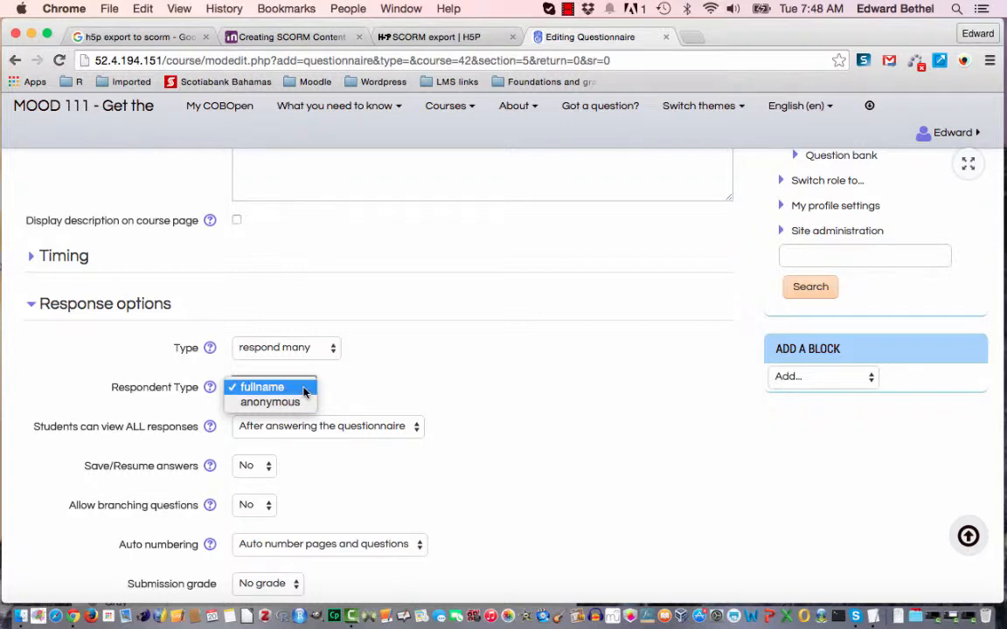
left_click(449, 371)
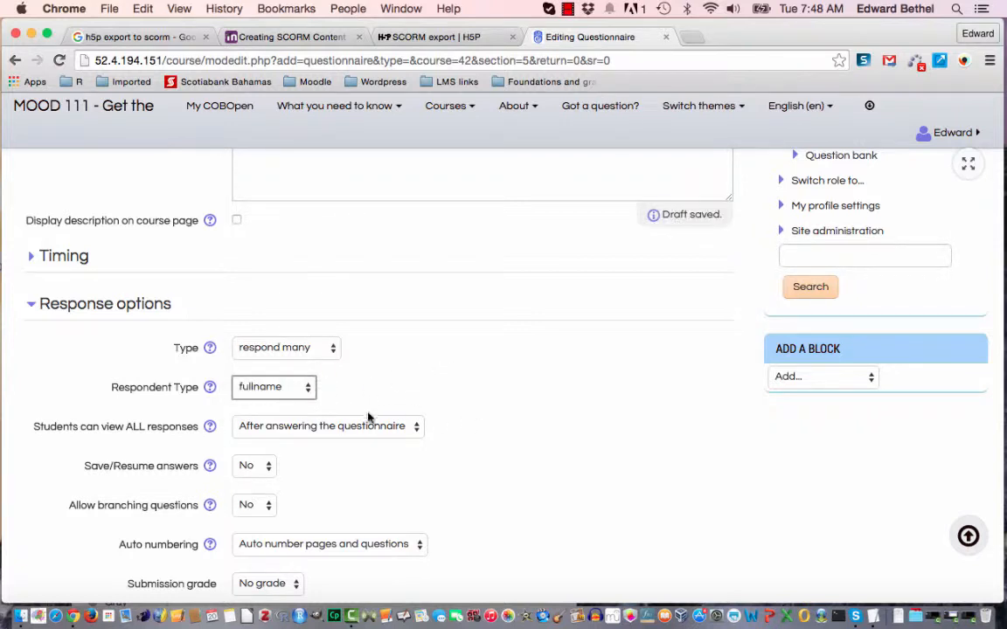
scroll(425, 494, "down", 5)
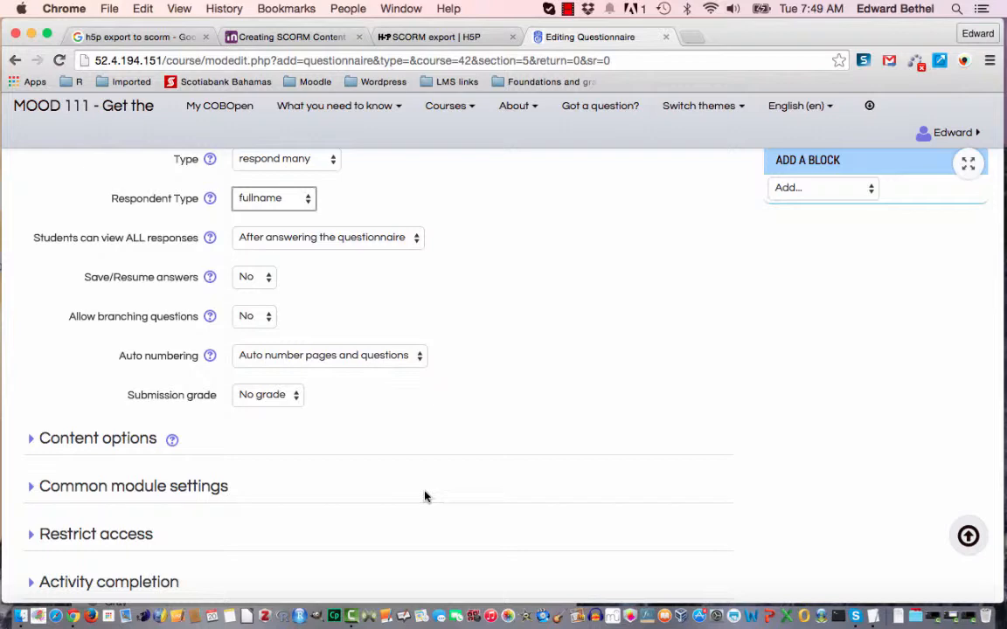
scroll(595, 326, "up", 4)
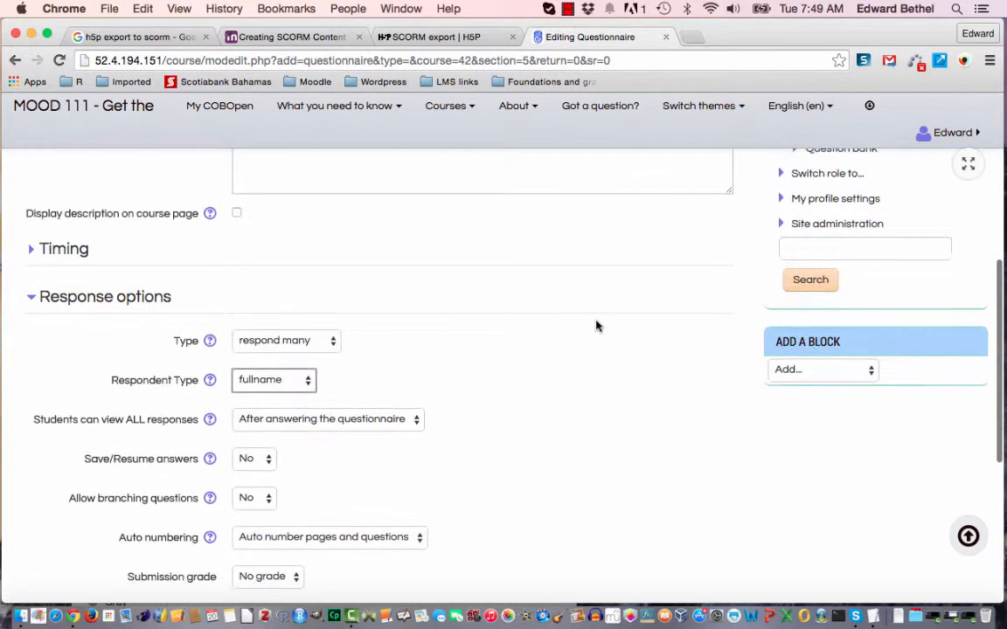
scroll(596, 326, "down", 4)
scroll(596, 325, "down", 3)
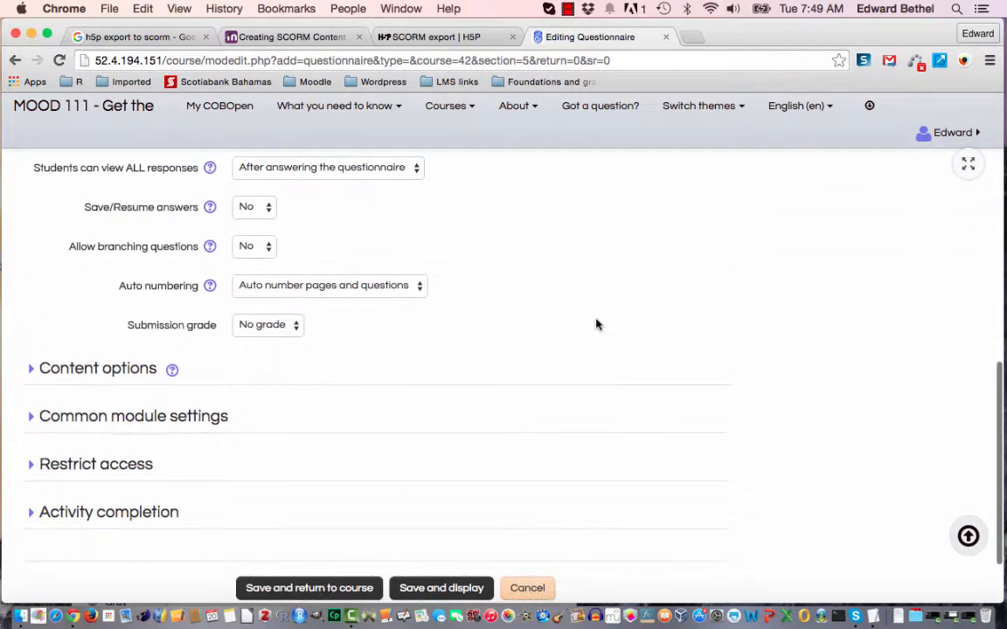
Step: Review the Content options for creating new, copying existing or using a template, and collapse the opened settings sections
left_click(138, 369)
scroll(566, 375, "down", 3)
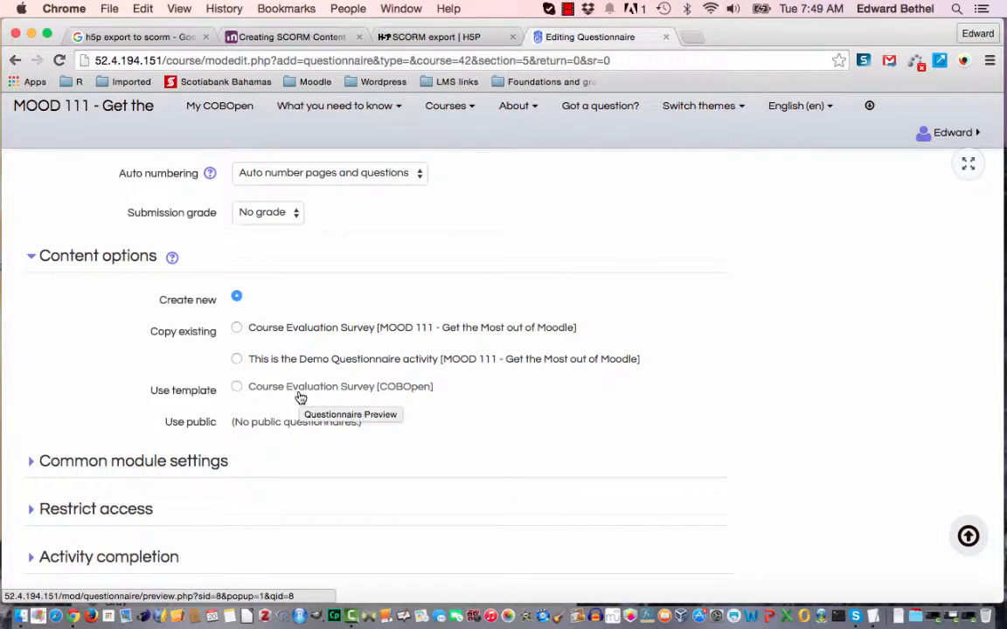
left_click(35, 257)
scroll(180, 272, "up", 5)
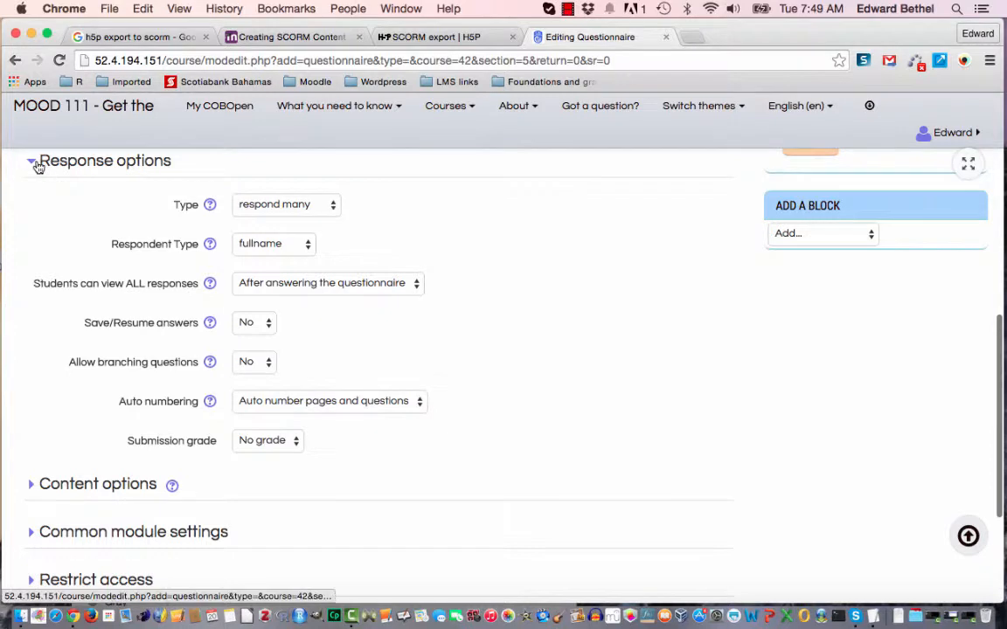
left_click(36, 162)
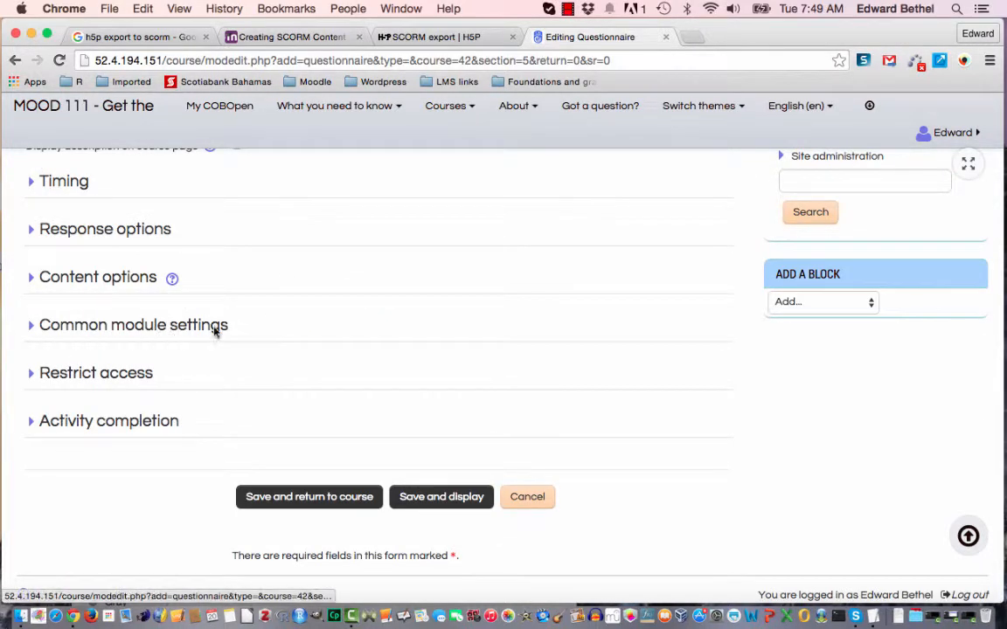
Step: Save and display the questionnaire, and start adding a Text Box question to it
left_click(453, 500)
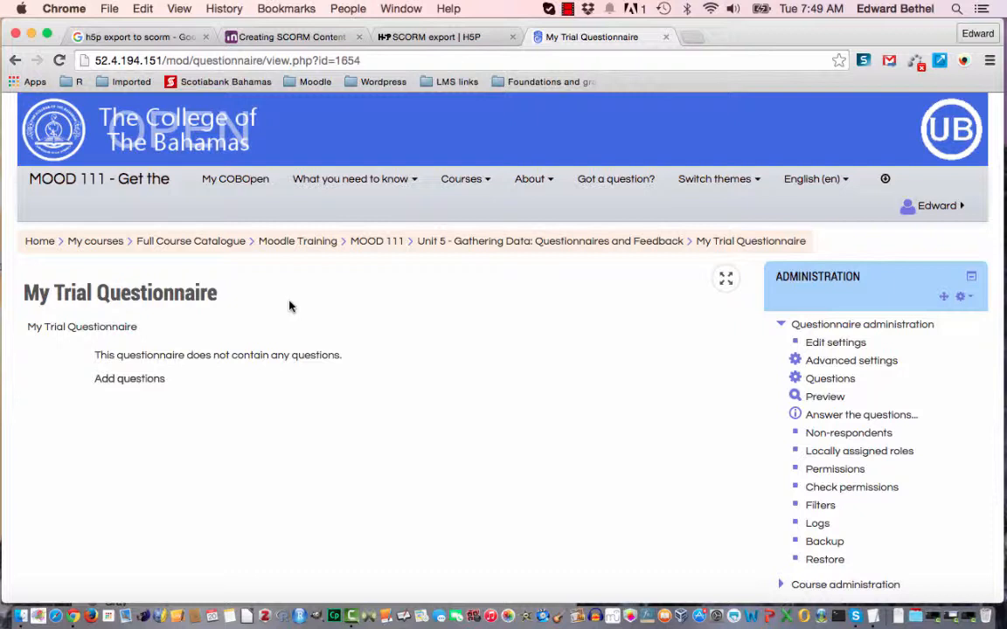
left_click(125, 385)
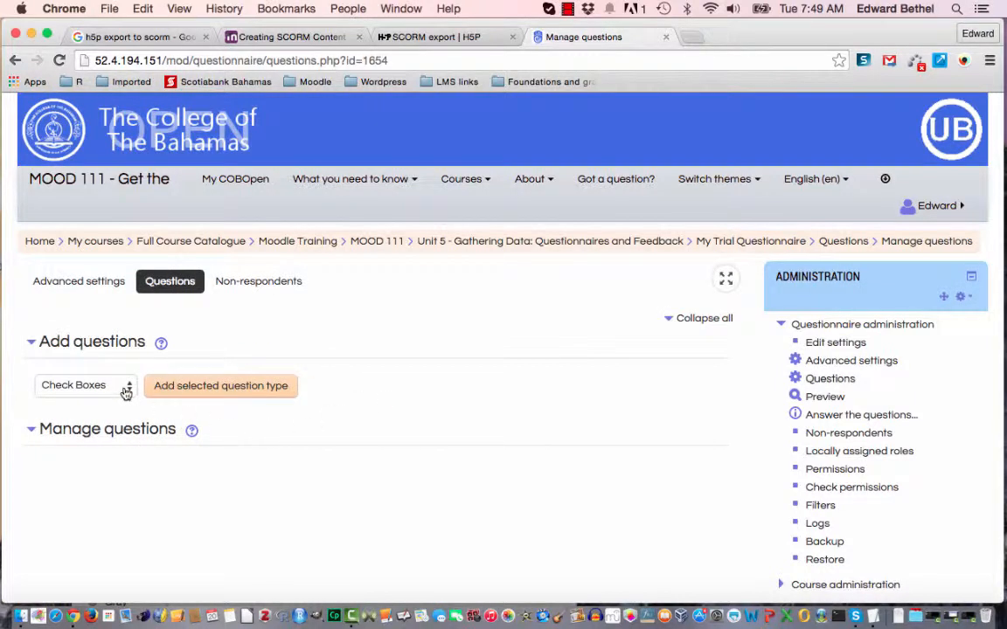
left_click(126, 391)
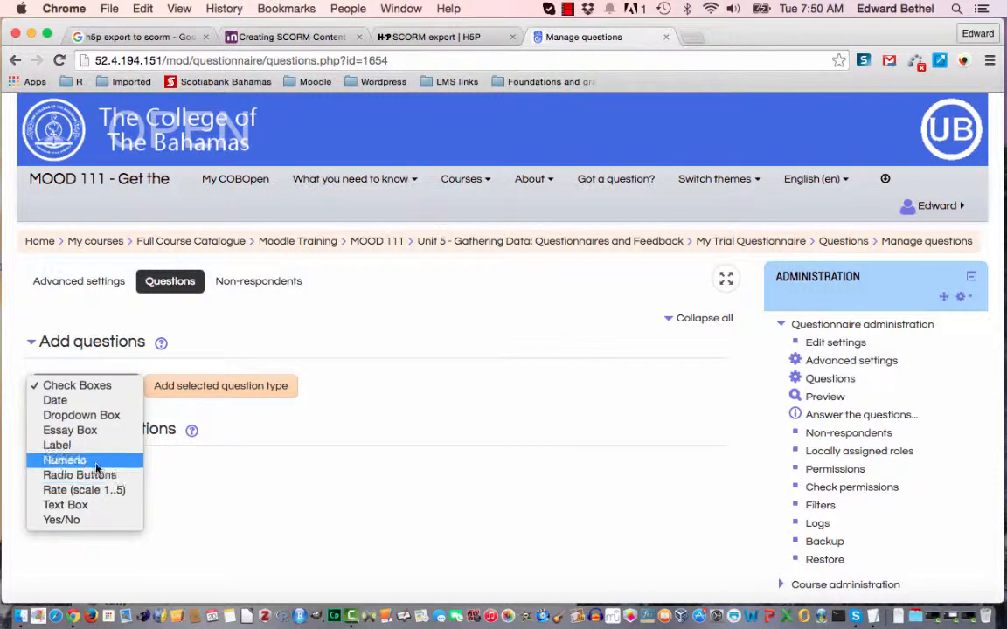
left_click(73, 507)
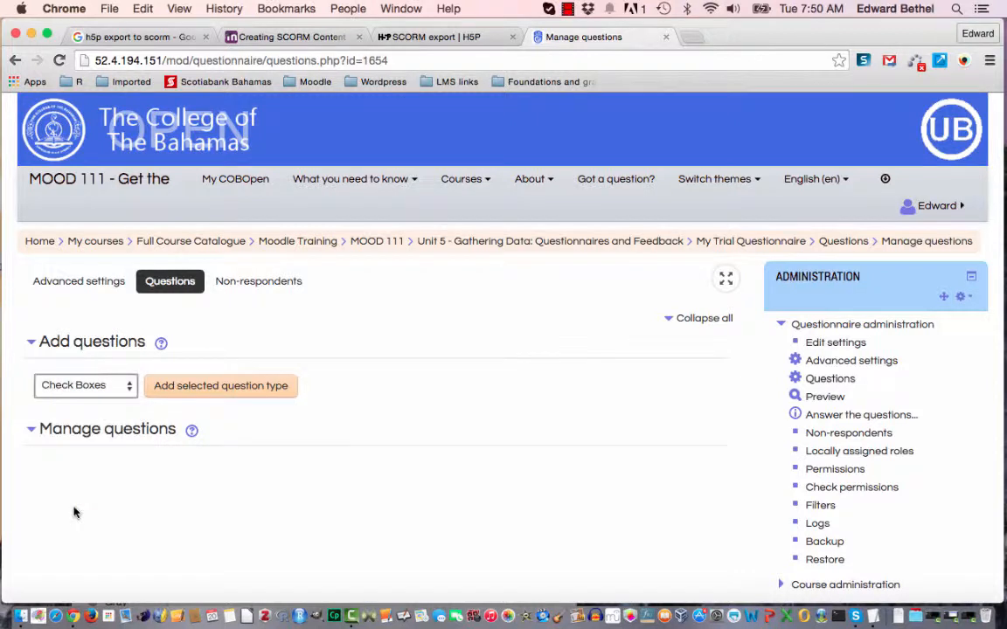
left_click(255, 389)
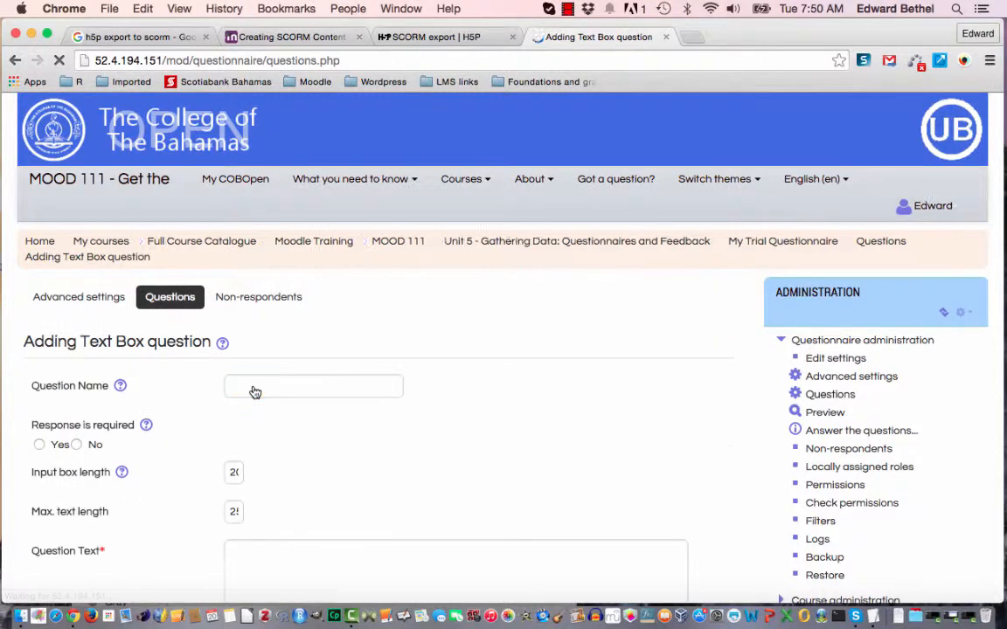
Step: Name the question "firstname", make its response required, and set input box length to 30 and maximum text length to 40
left_click(254, 385)
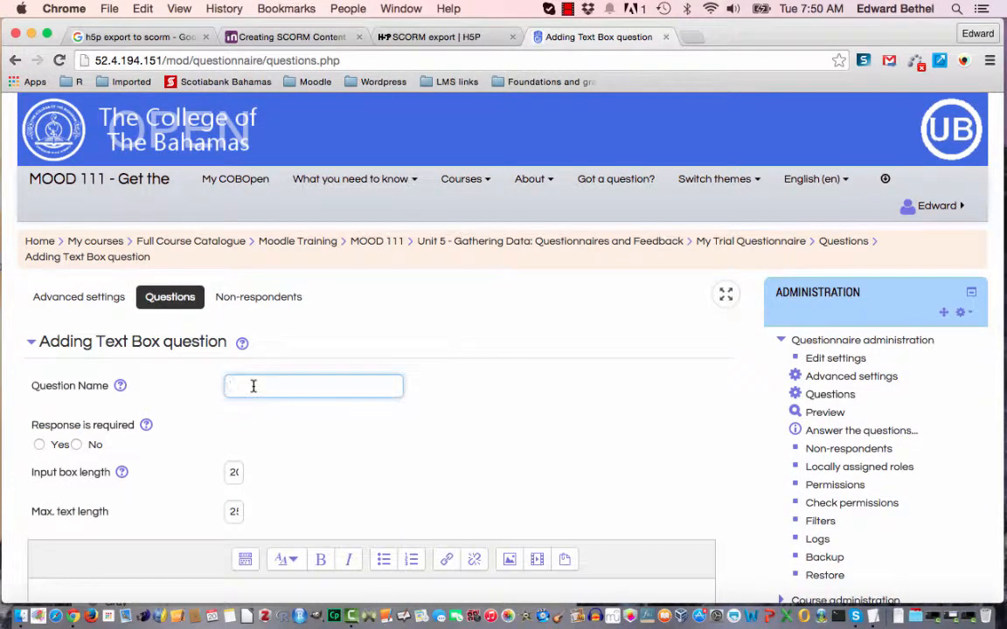
type("firstname")
left_click(40, 446)
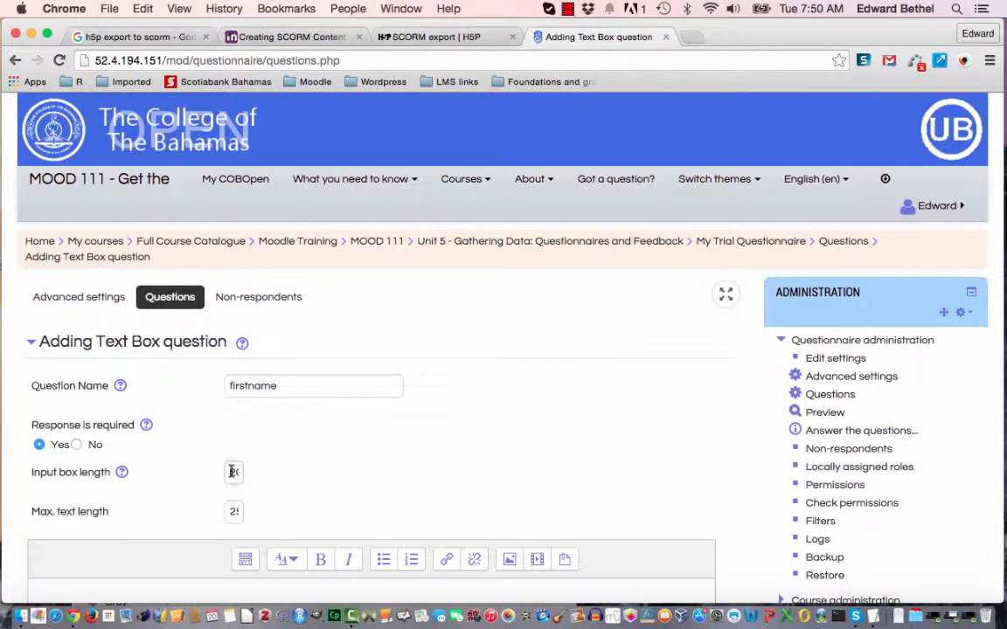
left_click_drag(231, 473, 247, 474)
type("30")
key("Tab")
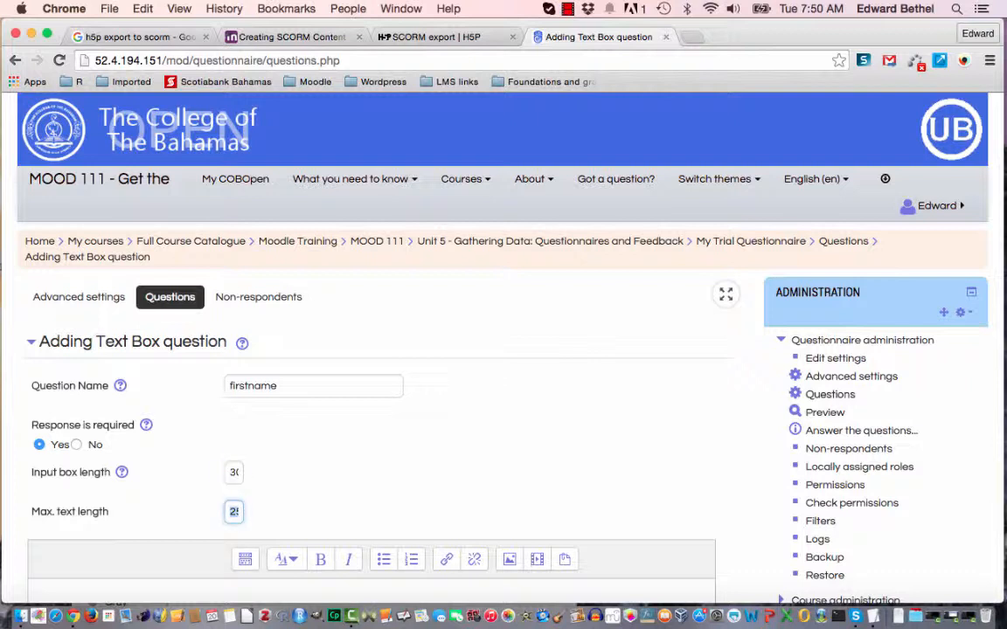
type("40")
Step: Enter "First Name" as the question text and save the Text Box question
scroll(250, 502, "down", 3)
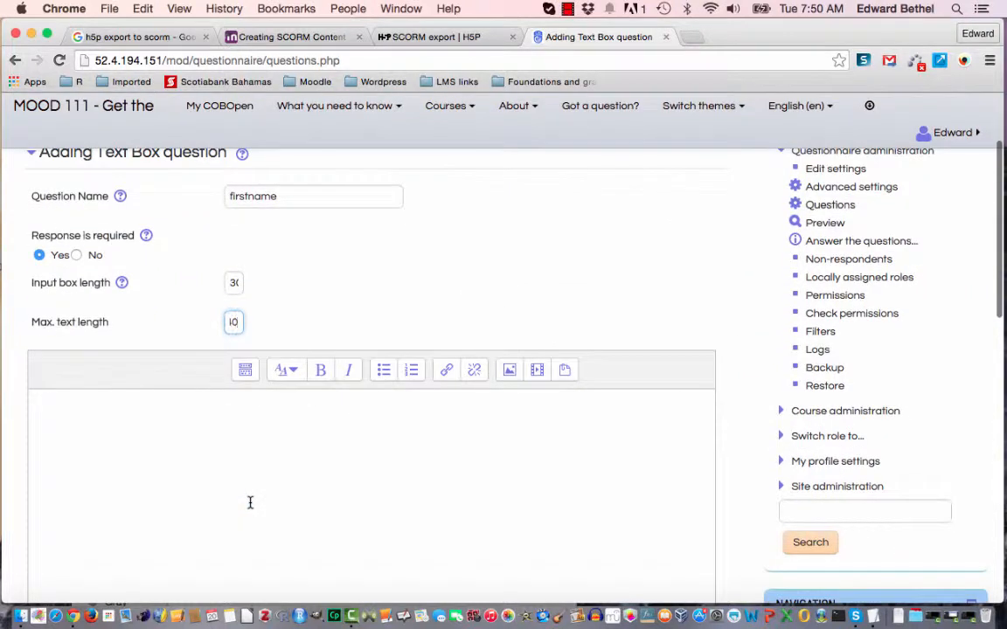
left_click(250, 503)
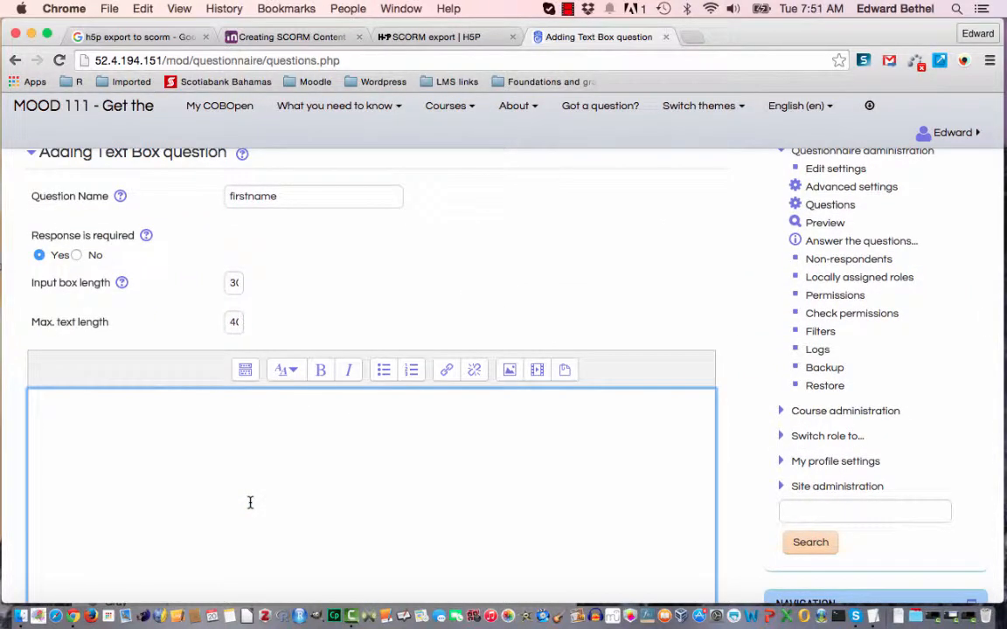
type("First Name")
scroll(250, 502, "down", 1)
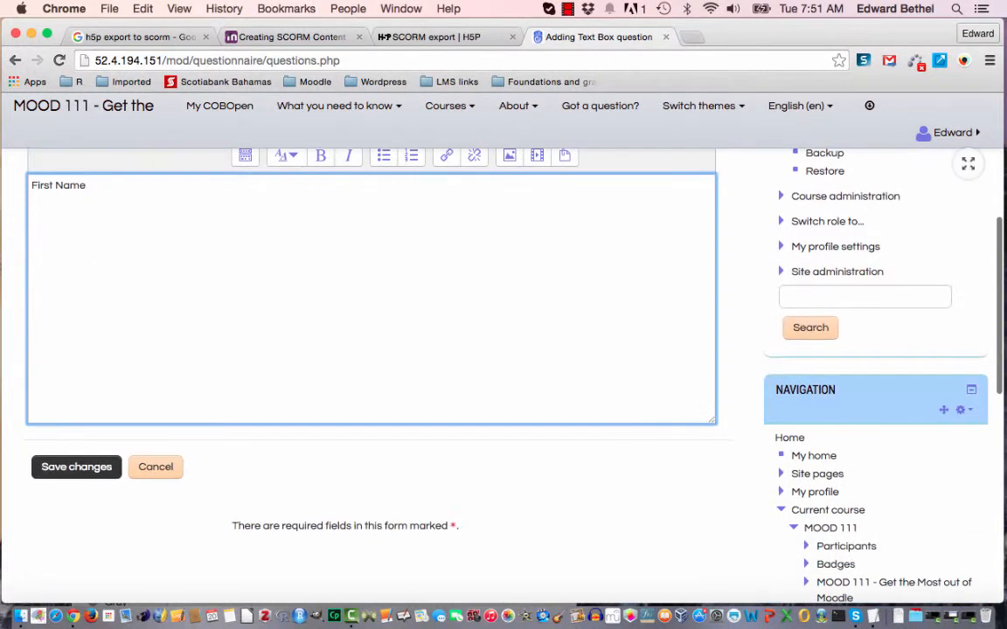
left_click(89, 474)
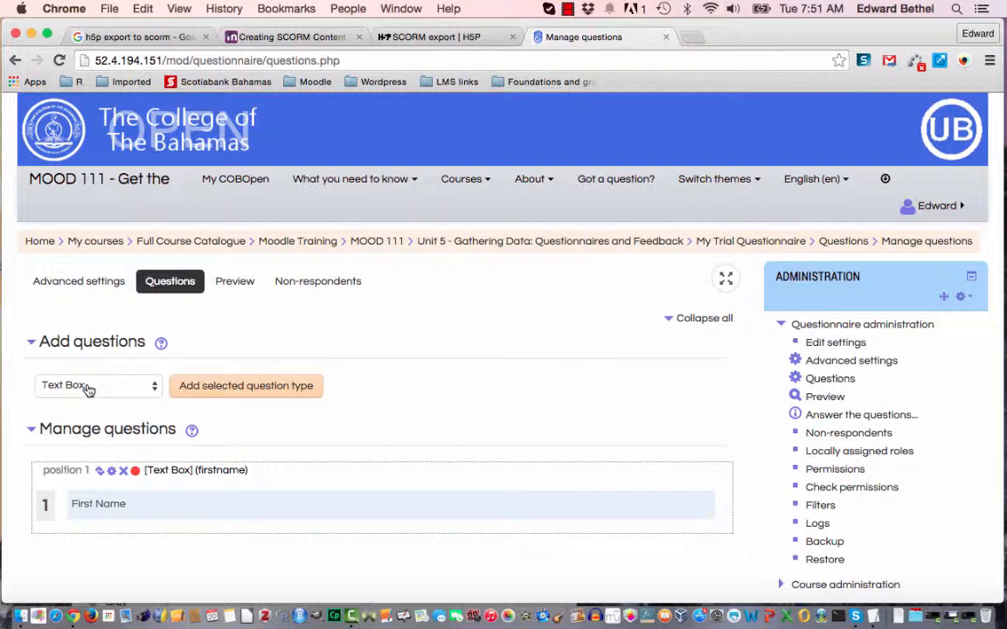
Step: Add another Text Box question named "familyname" with an input box length of 30 and a maximum text length of 40
left_click(223, 387)
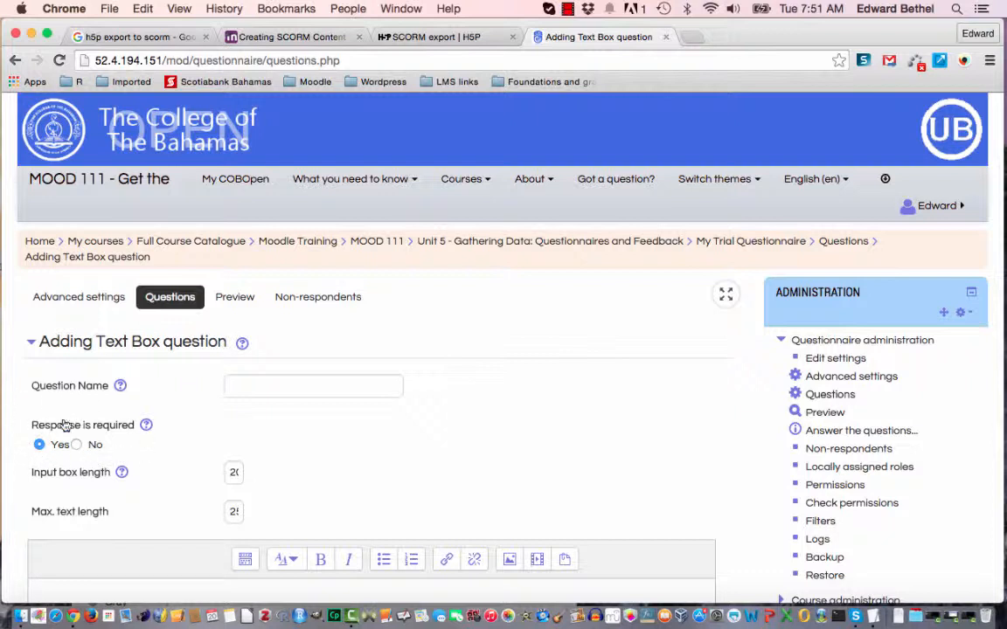
left_click(263, 389)
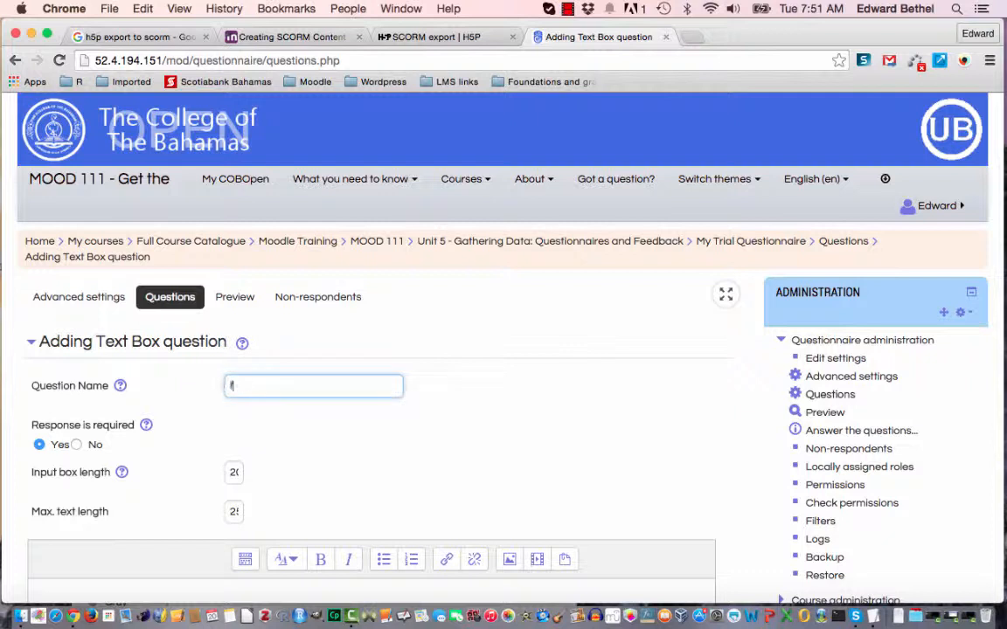
type("familyname")
left_click(234, 473)
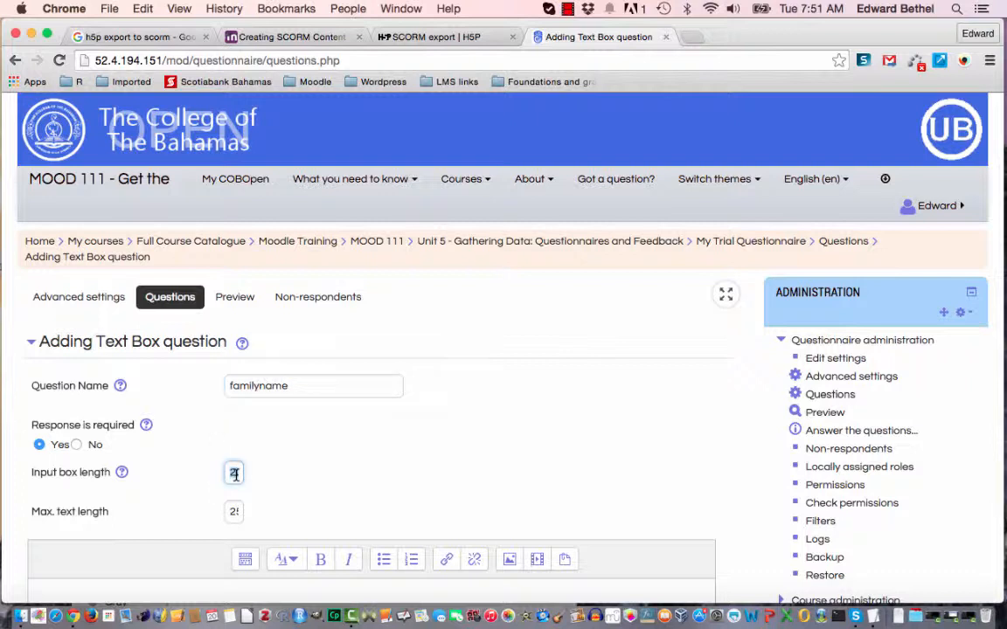
type("10")
key("Tab")
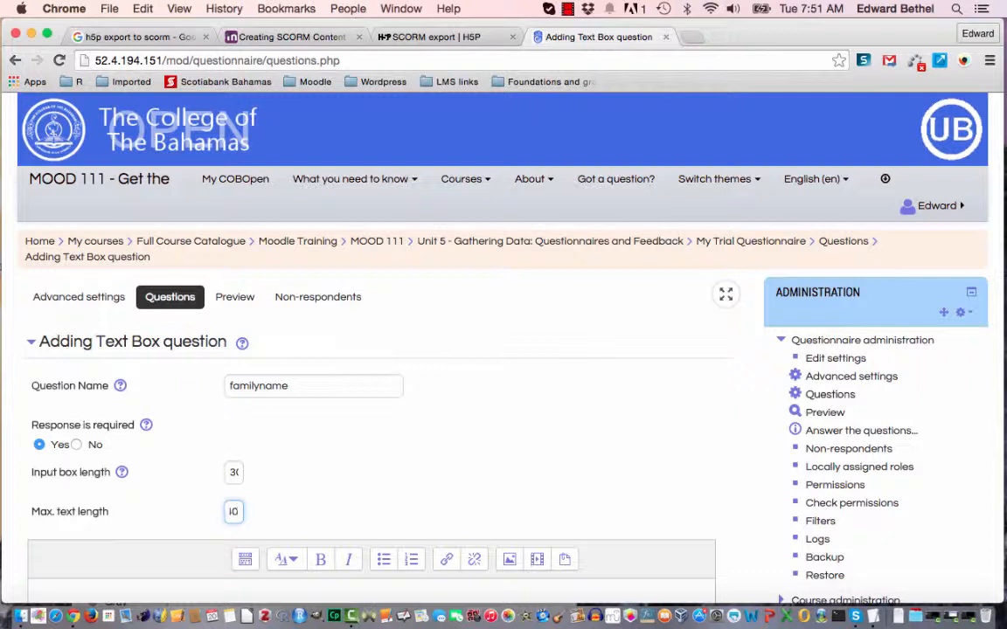
type("40")
key("Tab")
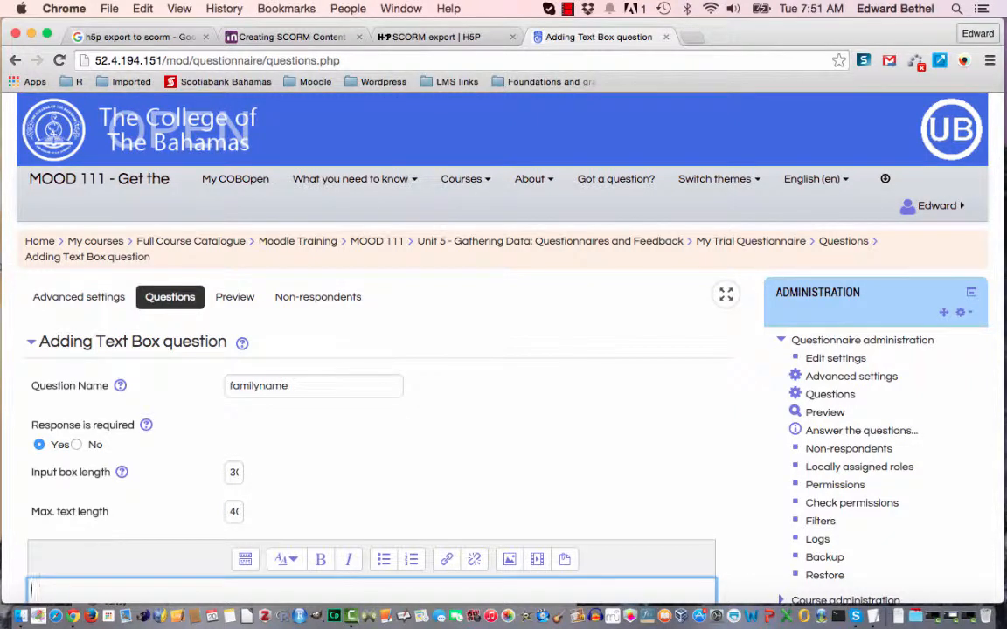
Step: Enter "Family Name" as the question text and save the question
type("Family Name")
scroll(372, 350, "down", 4)
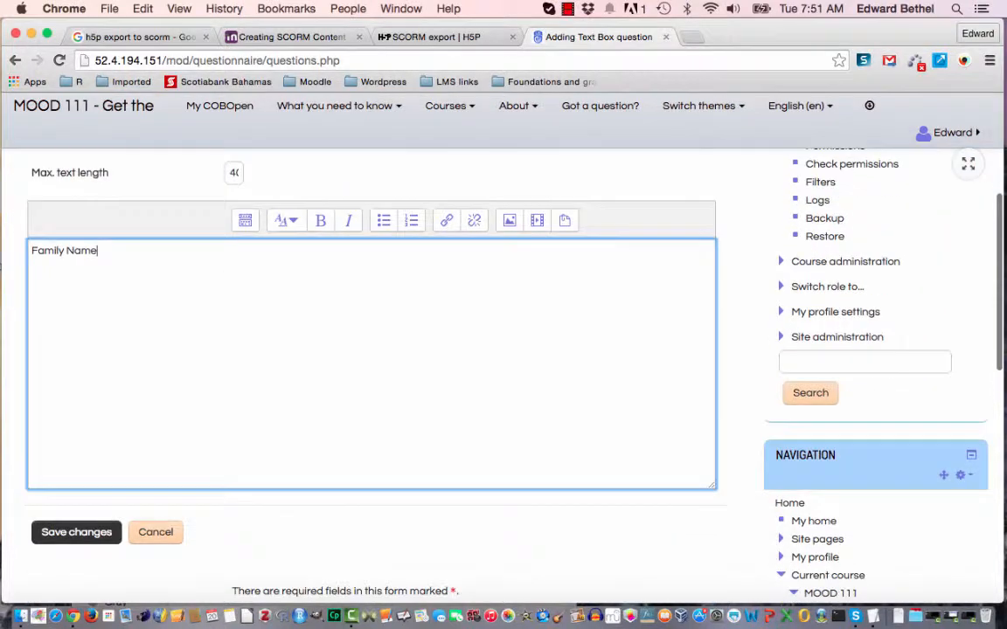
left_click(78, 533)
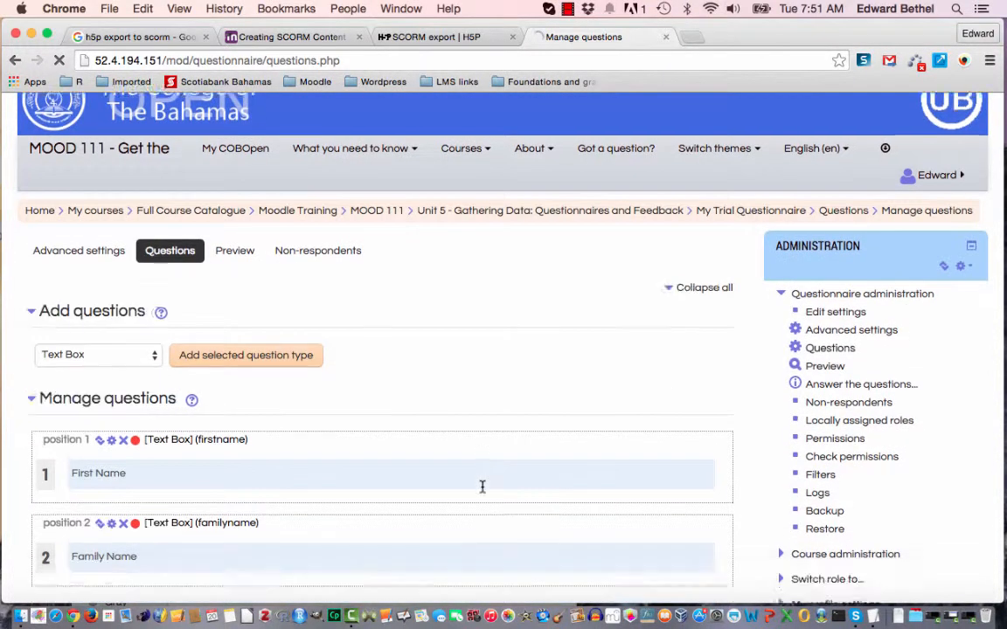
scroll(481, 487, "down", 3)
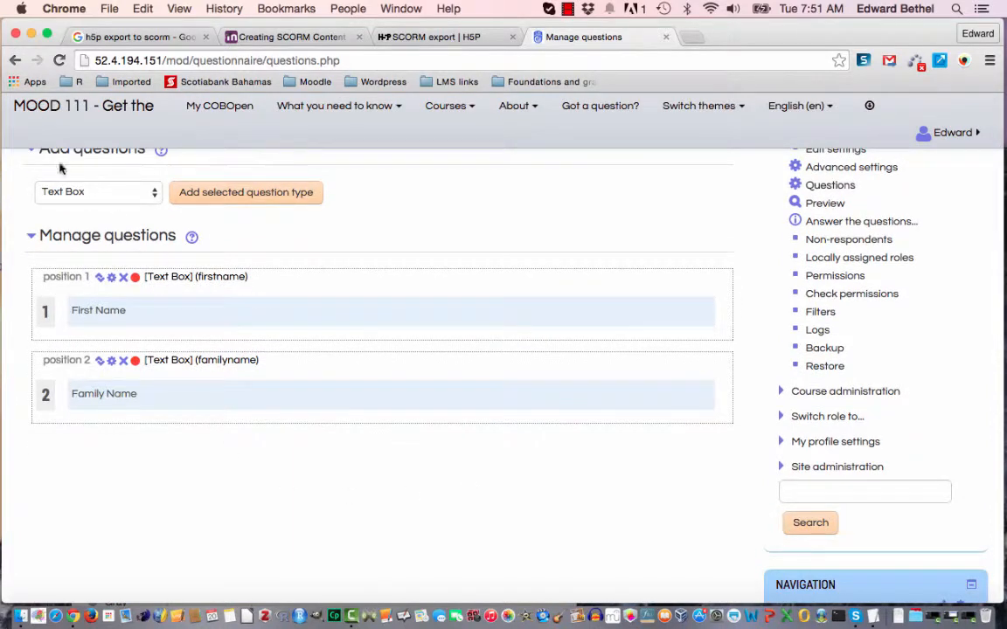
Step: Add a Rate (scale 1..5) question named "rating" and set its number of scale items to 1
left_click(153, 196)
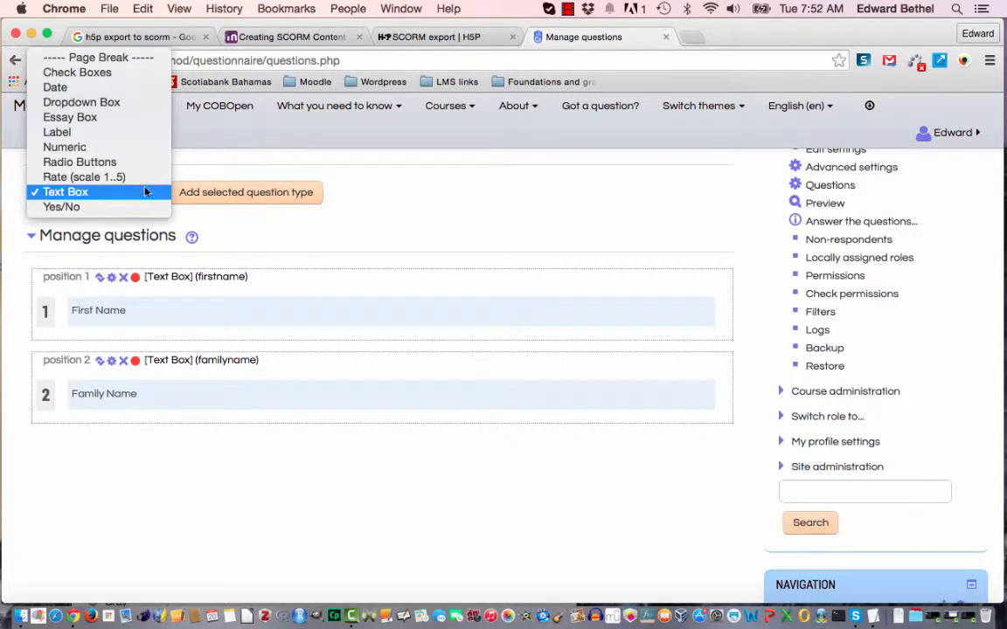
left_click(129, 178)
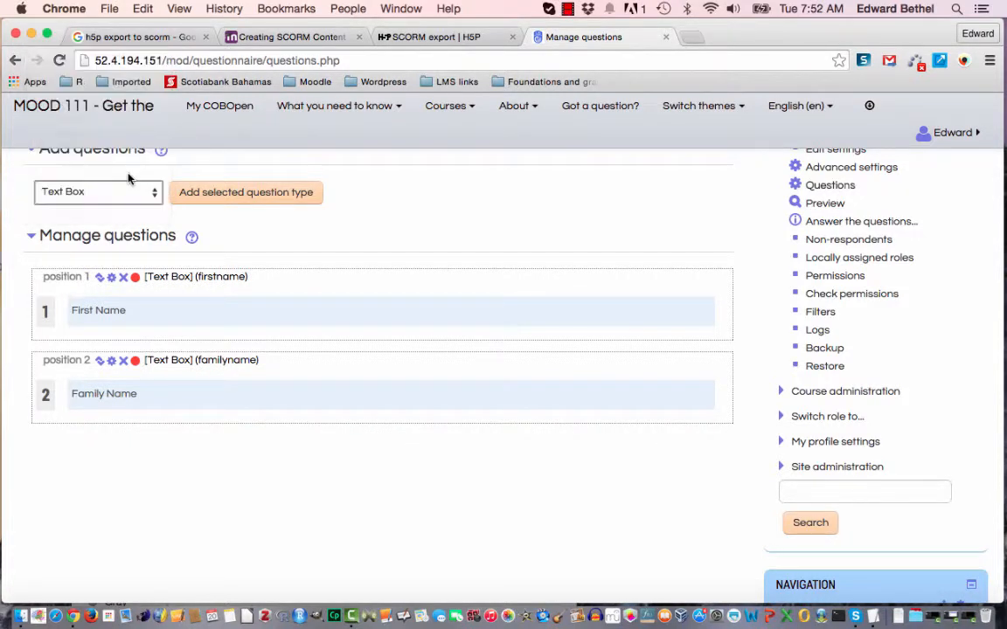
left_click(249, 200)
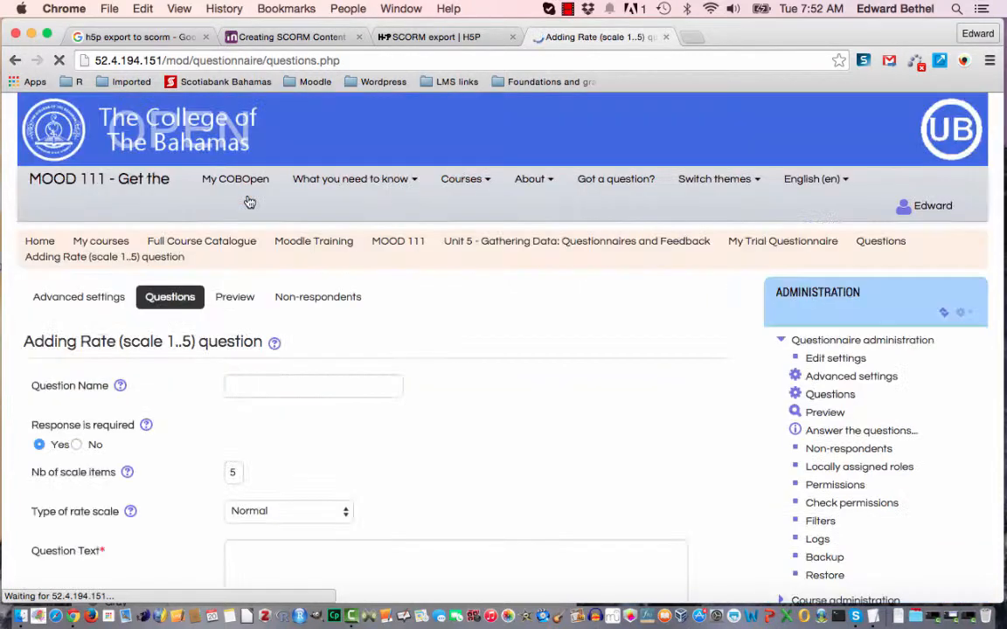
left_click(272, 386)
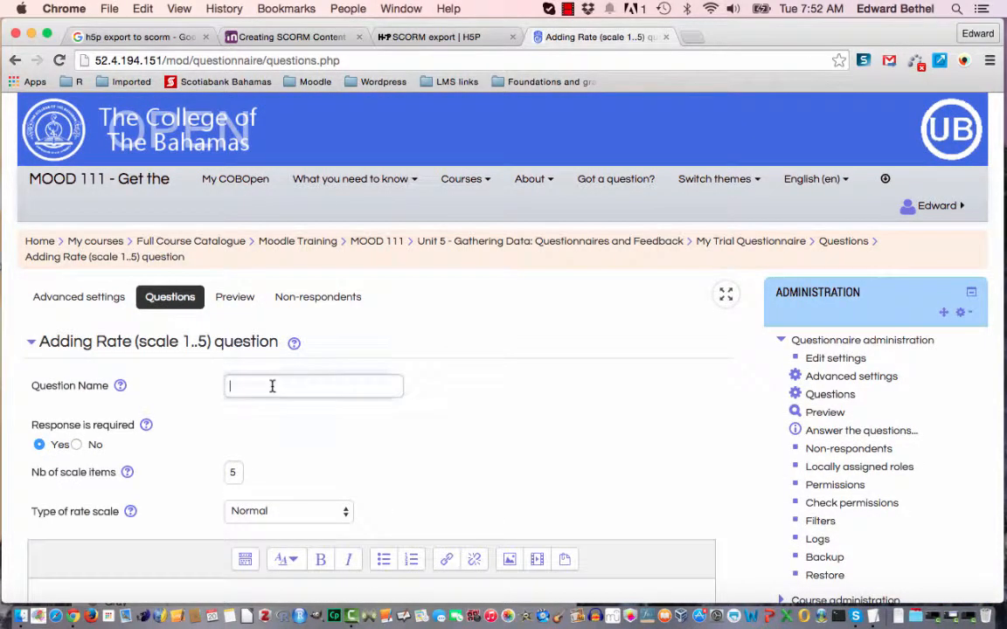
type("co")
type("rating")
left_click(235, 472)
double_click(237, 472)
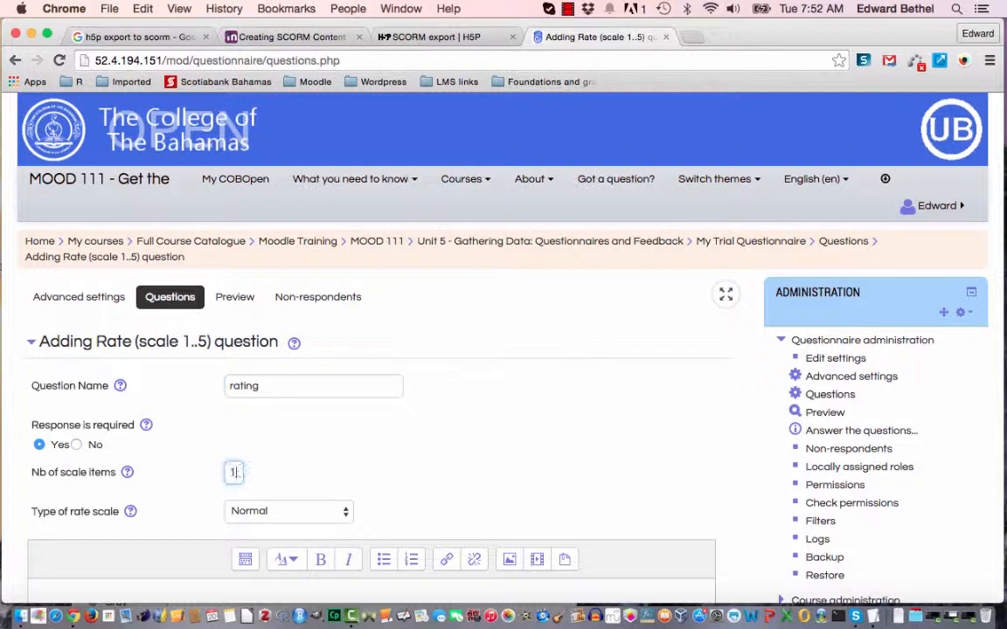
Step: Keep the Normal rate scale and enter a question text asking to rate the course from 1 = Poor to 5 = Outstanding
left_click(324, 515)
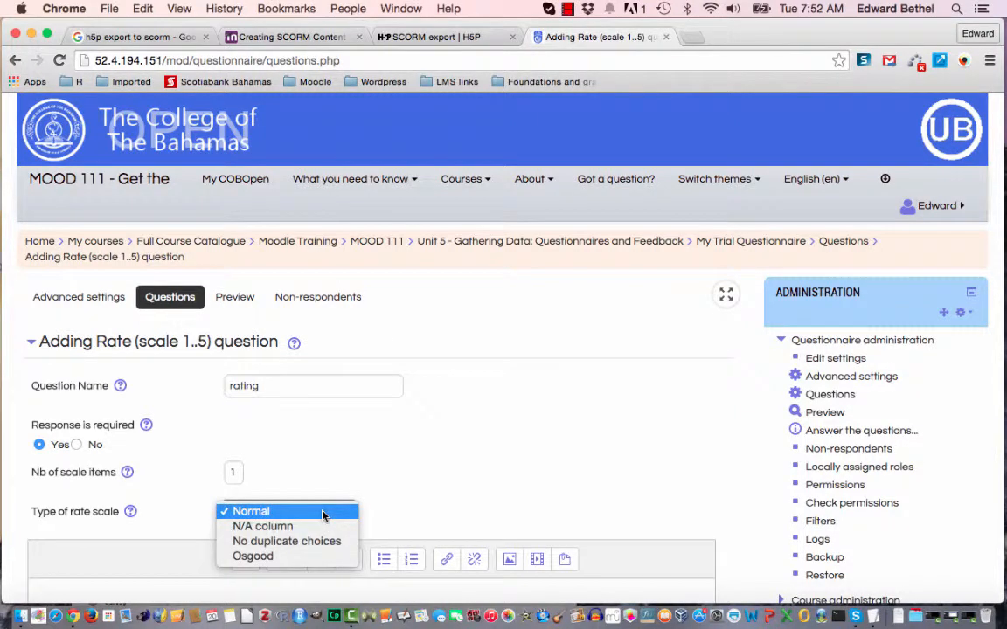
left_click(323, 515)
left_click(323, 515)
left_click(297, 518)
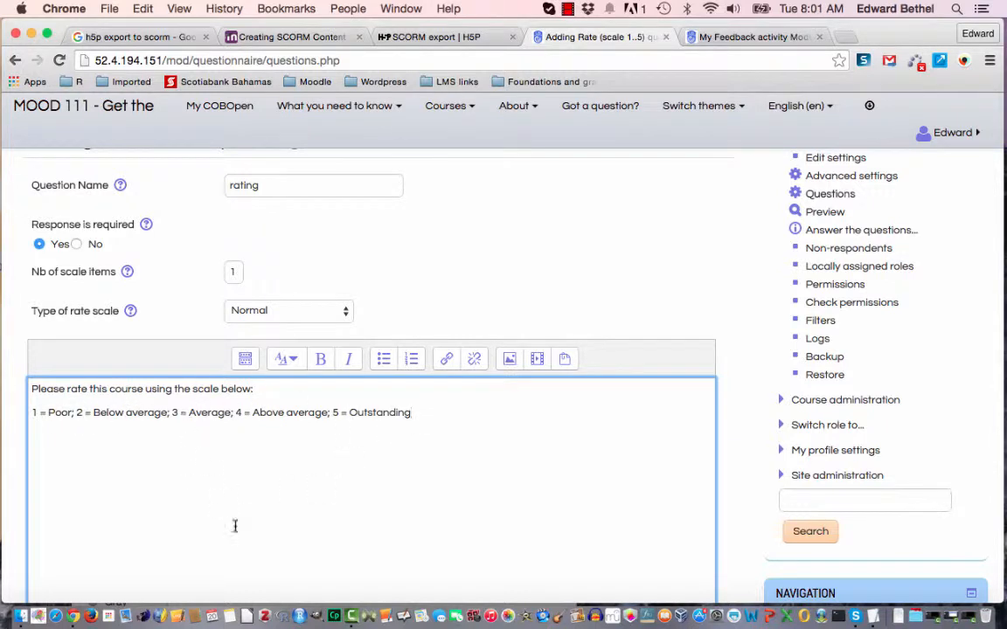
Step: Fill in the possible answers of the rating question and save it
scroll(236, 529, "down", 5)
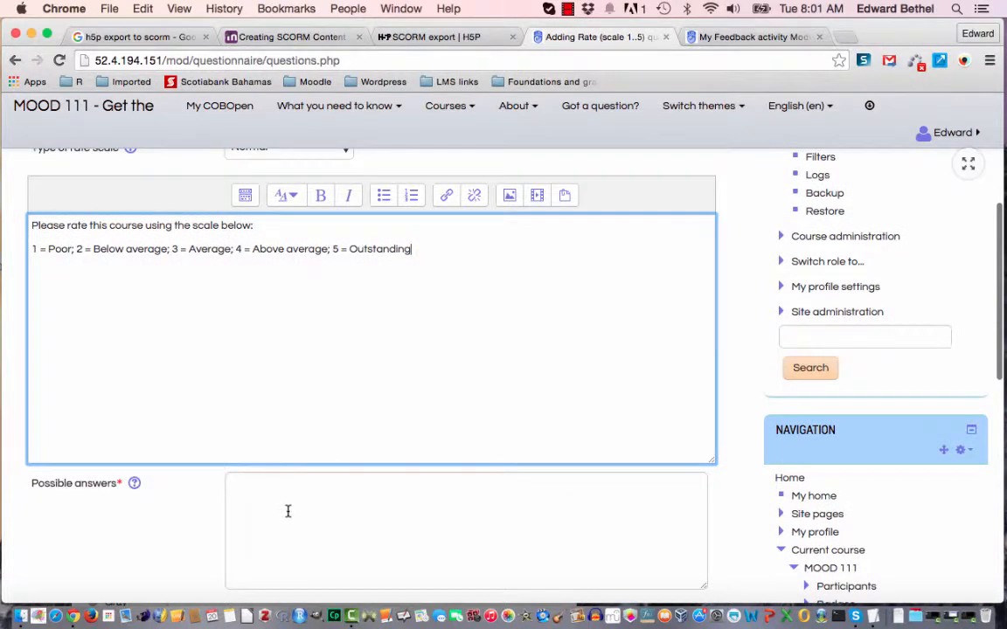
left_click(287, 511)
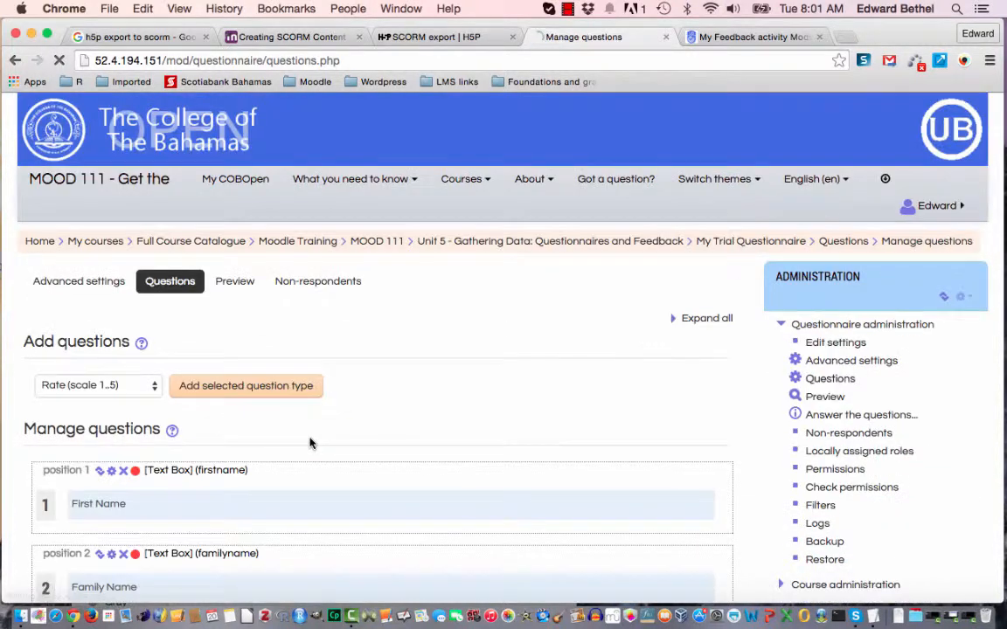
scroll(253, 367, "down", 8)
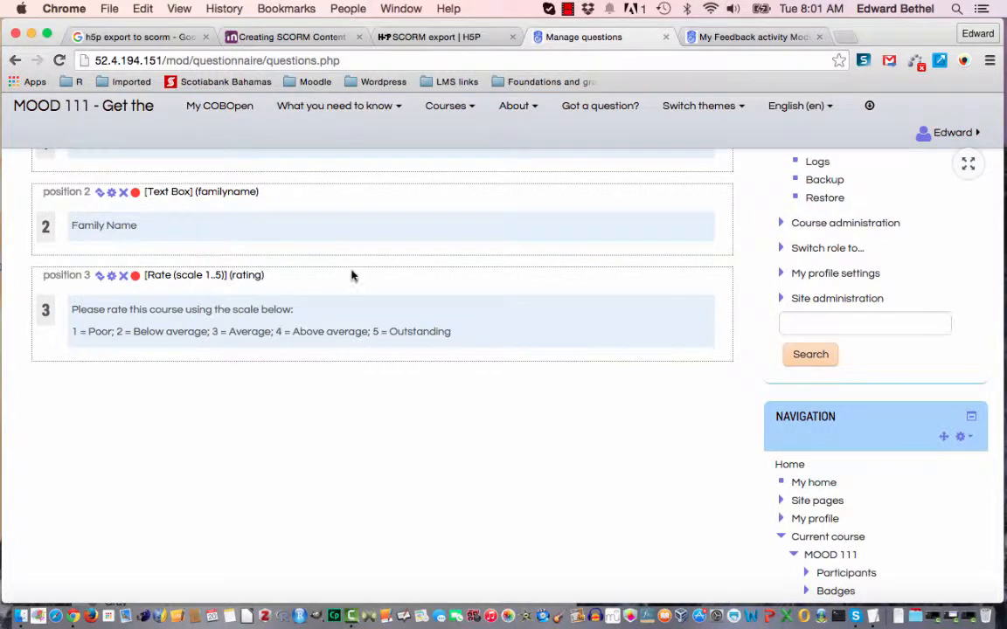
Step: Add a Radio Buttons question named "courseopinion" with the text "Which statement best fits your opinion of the course"
scroll(416, 285, "up", 8)
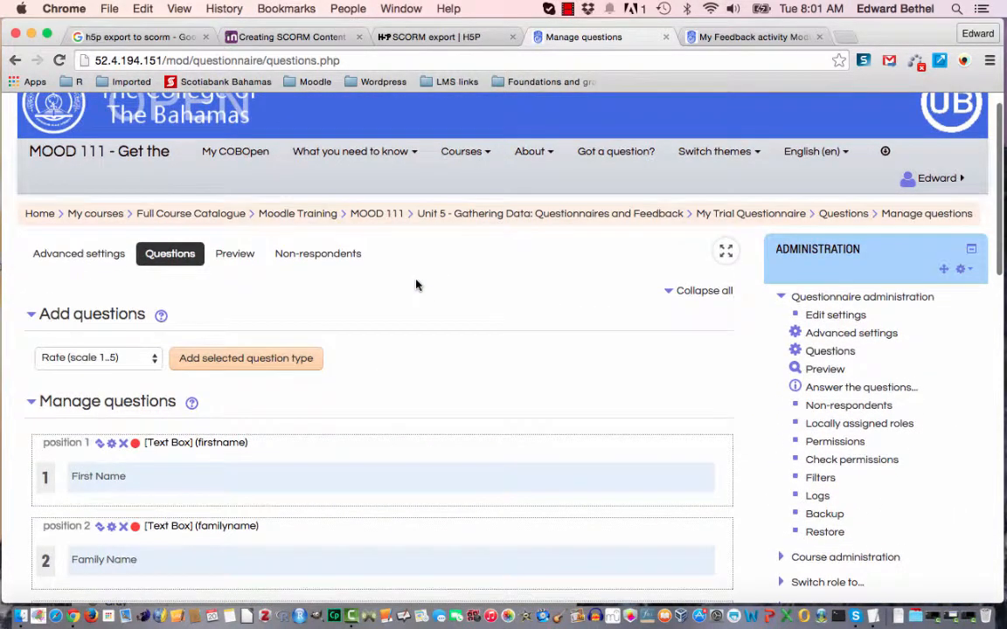
left_click(140, 359)
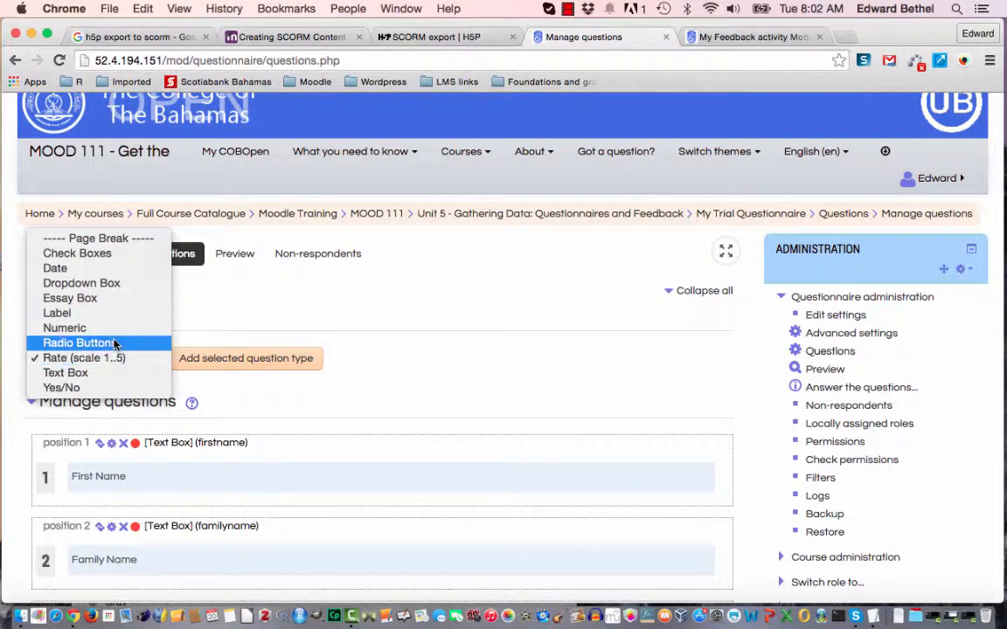
left_click(115, 343)
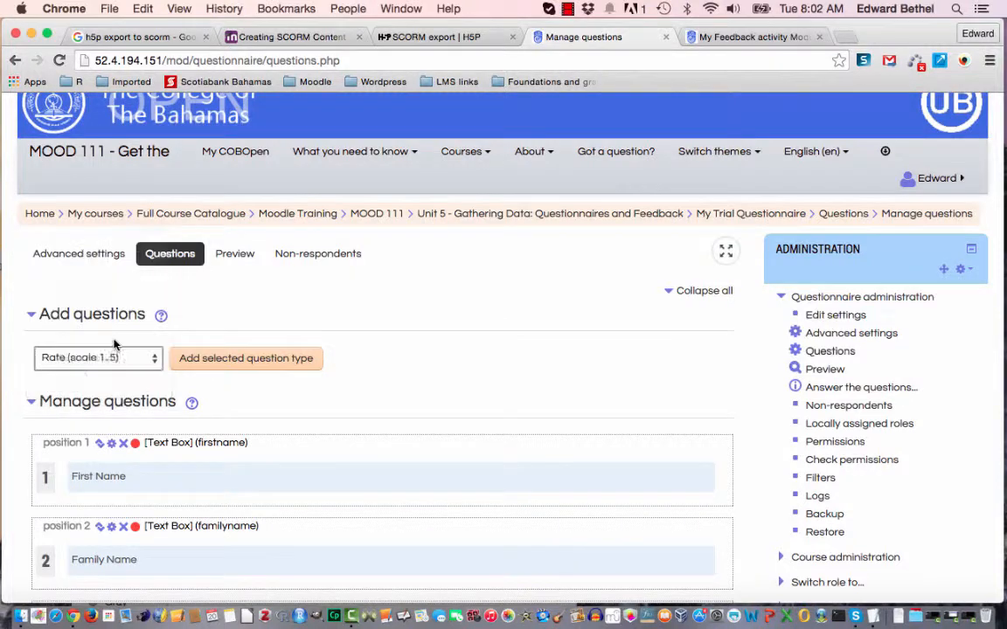
left_click(236, 367)
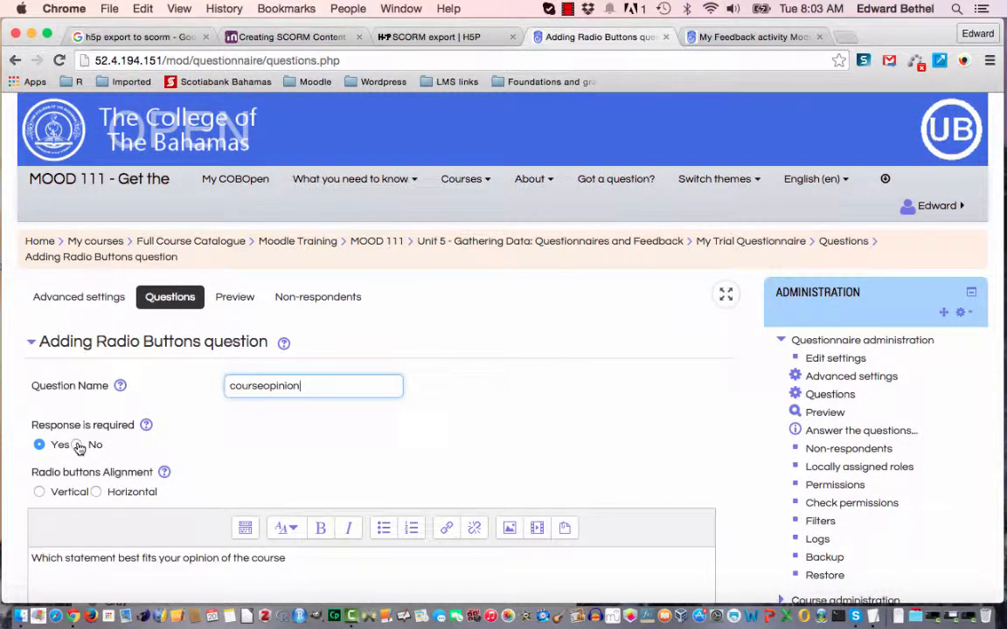
Step: Make the response to the courseopinion question optional and align its radio buttons vertically
left_click(77, 445)
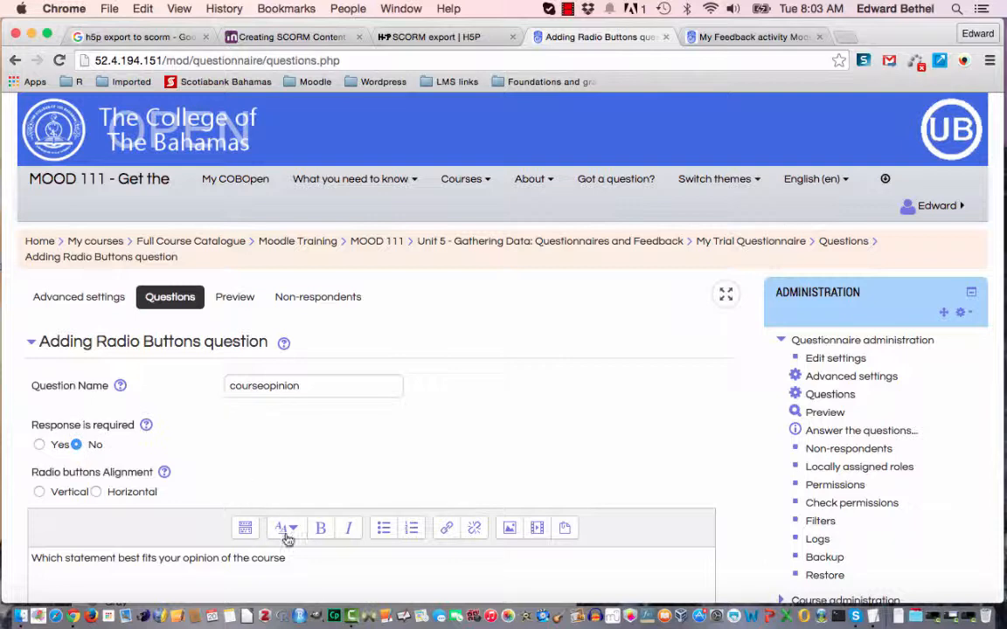
left_click(40, 495)
scroll(150, 542, "down", 6)
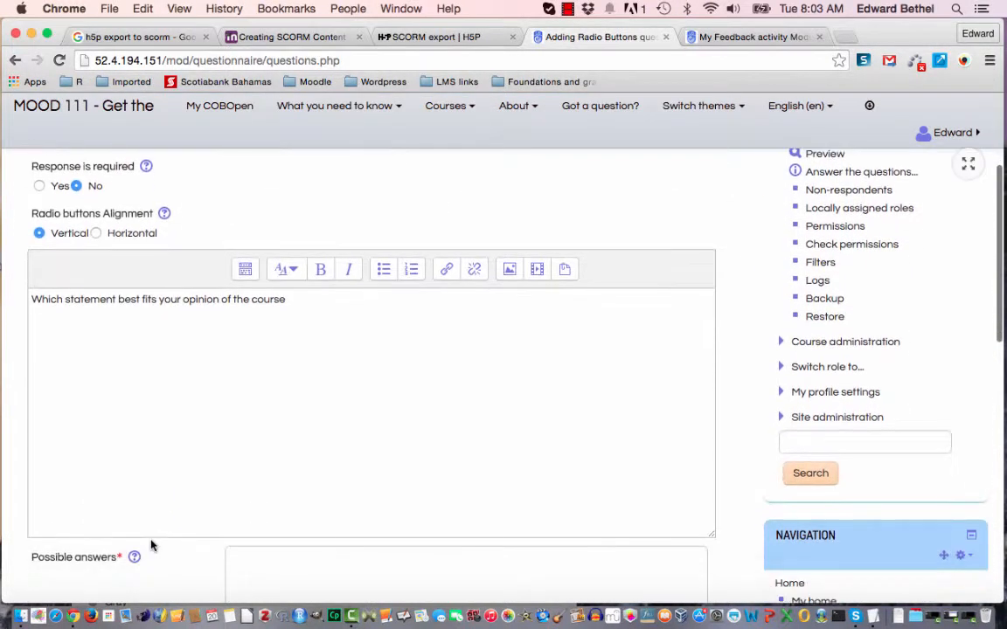
scroll(151, 545, "down", 2)
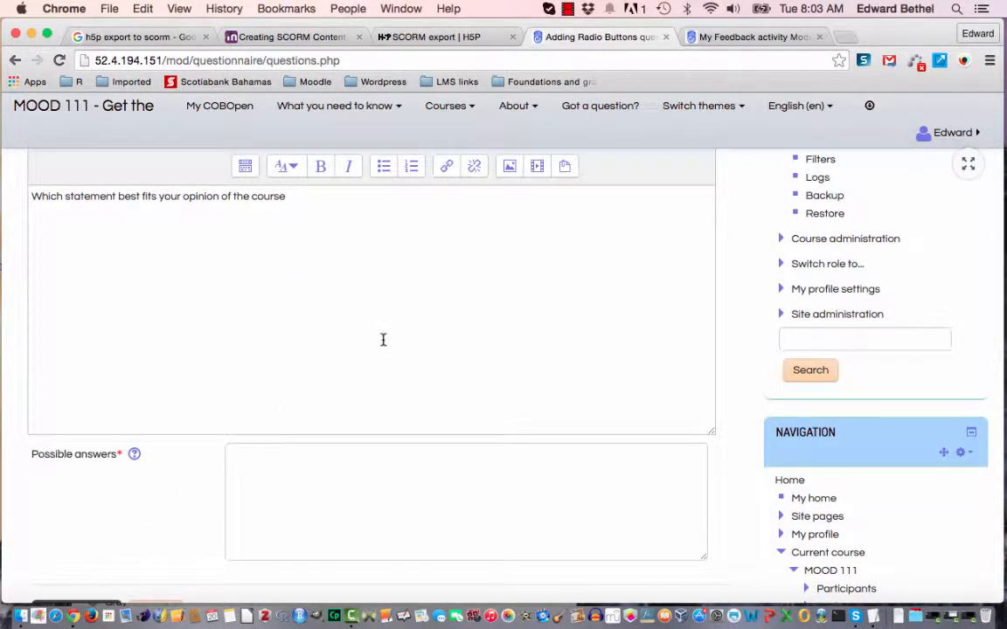
left_click(569, 9)
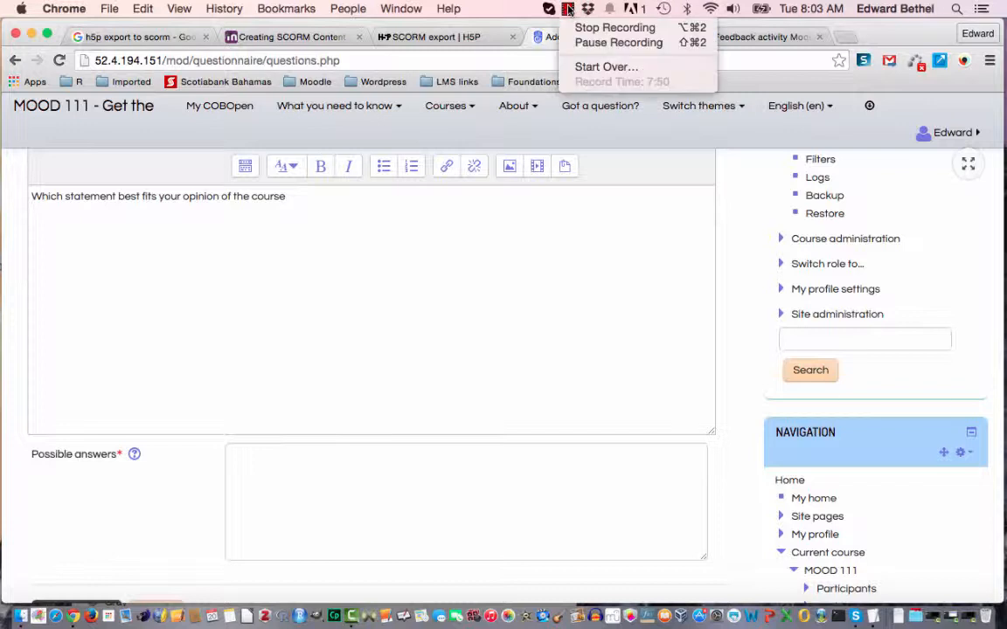
left_click(603, 42)
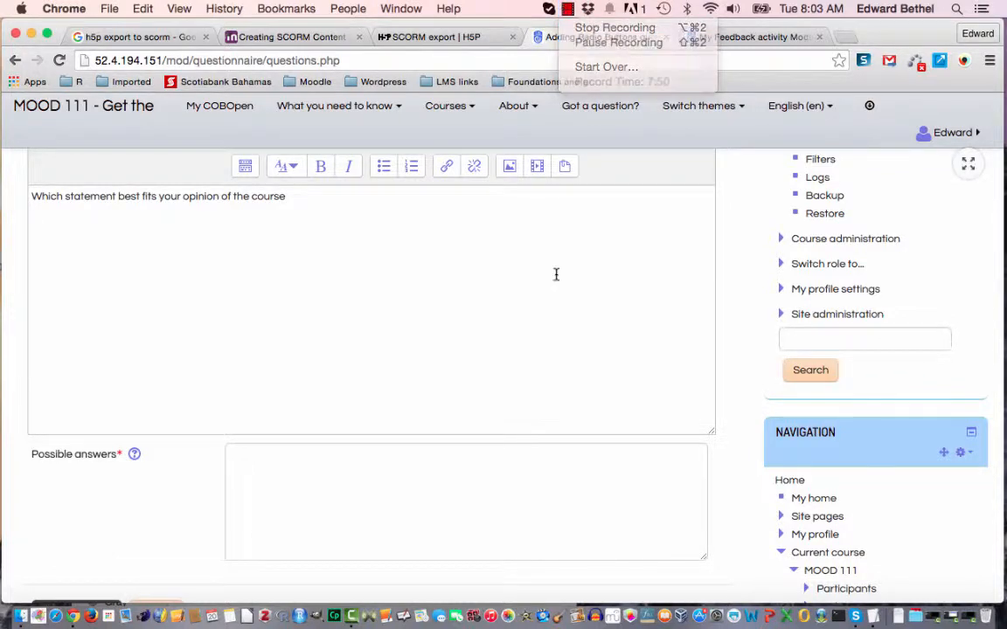
Step: Enter the possible answers Excellent, Quite Good, Average, So so and Terrible, each with its short description, and save the question
left_click(599, 460)
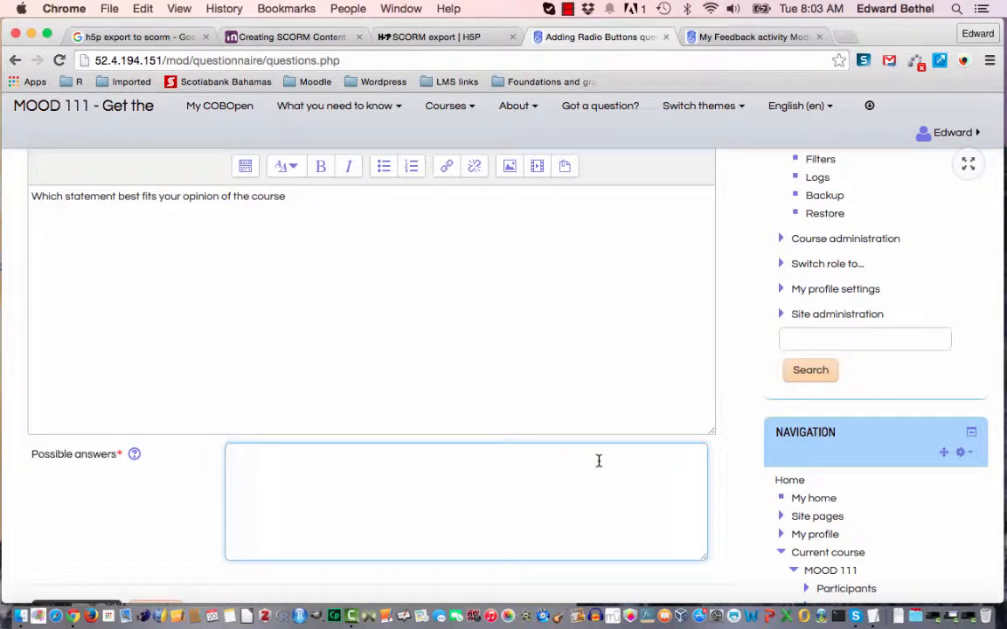
type("Excellent - Learned many new things Quite Good - Familiar with some of the content, but learned some things Average - About as I expected So so - Not quite what I expected Terrible - A complete waste of my time")
scroll(599, 461, "down", 5)
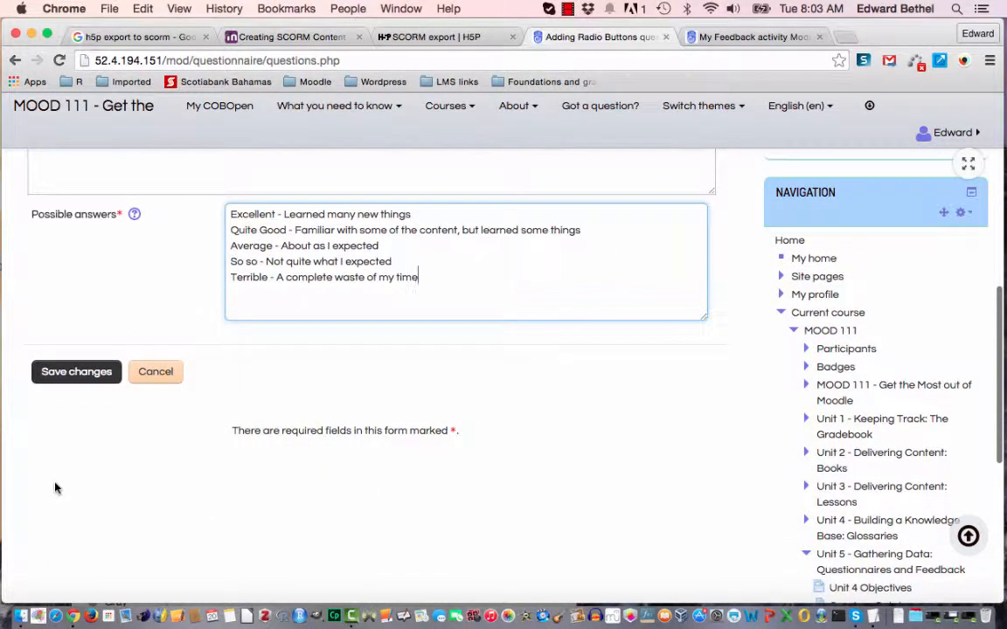
left_click(62, 372)
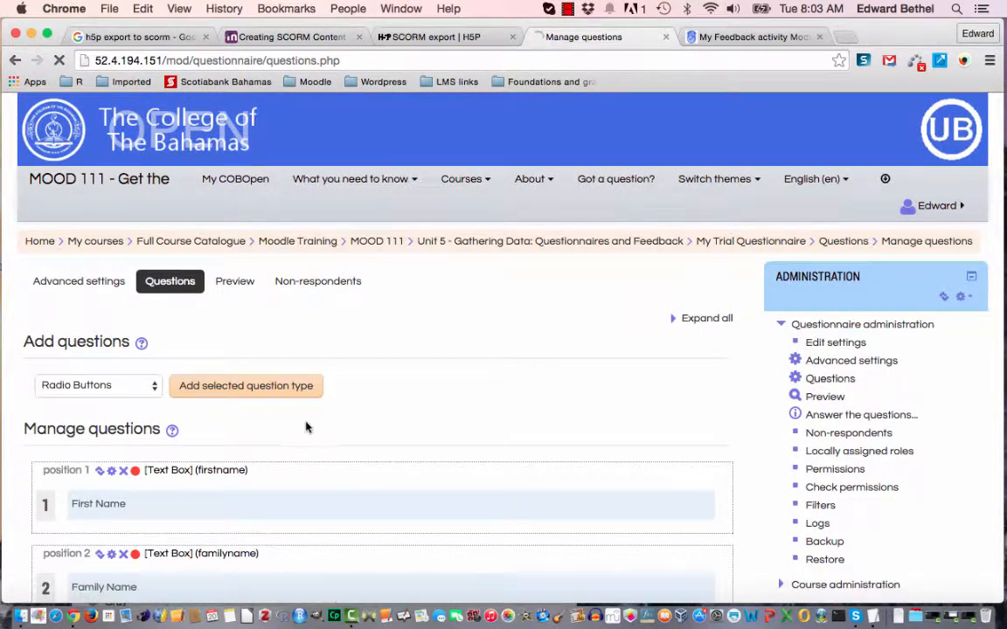
scroll(306, 427, "down", 5)
scroll(306, 427, "down", 3)
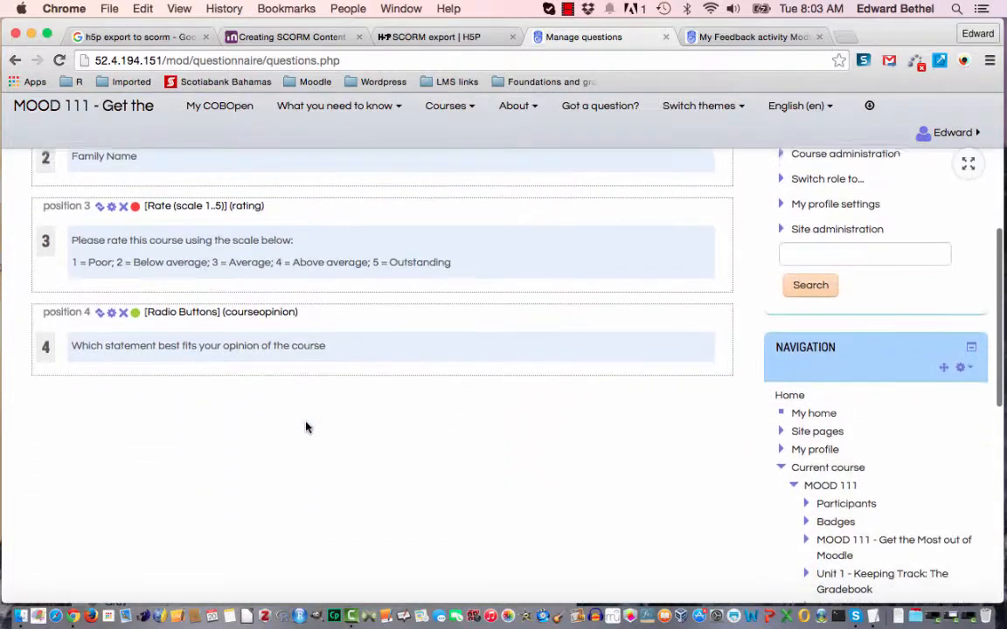
Step: Preview My Trial Questionnaire and look over its name, rating and course opinion questions
scroll(306, 426, "up", 8)
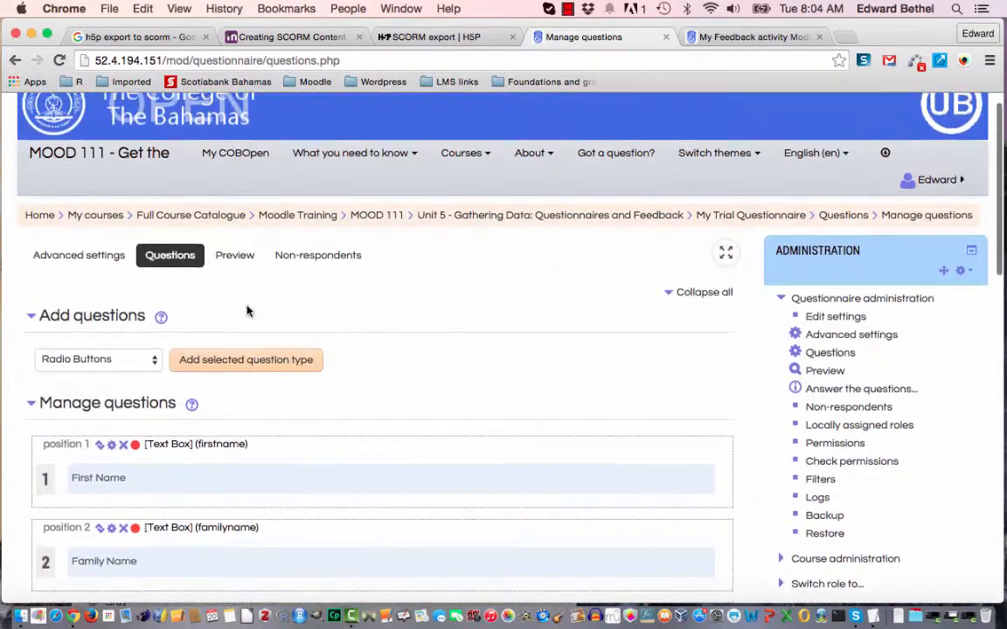
left_click(236, 256)
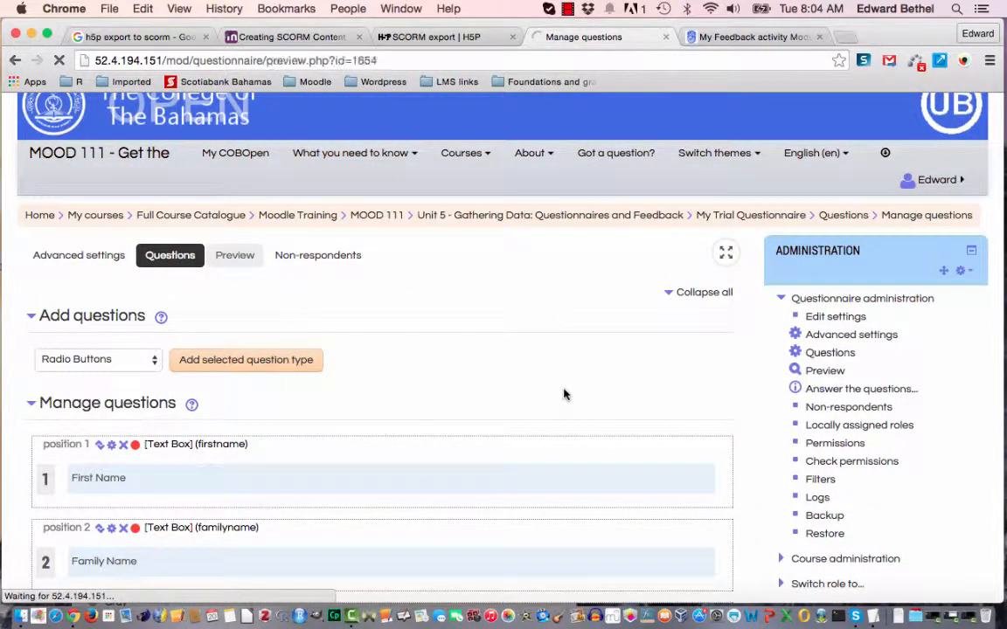
scroll(564, 395, "down", 3)
scroll(564, 395, "down", 2)
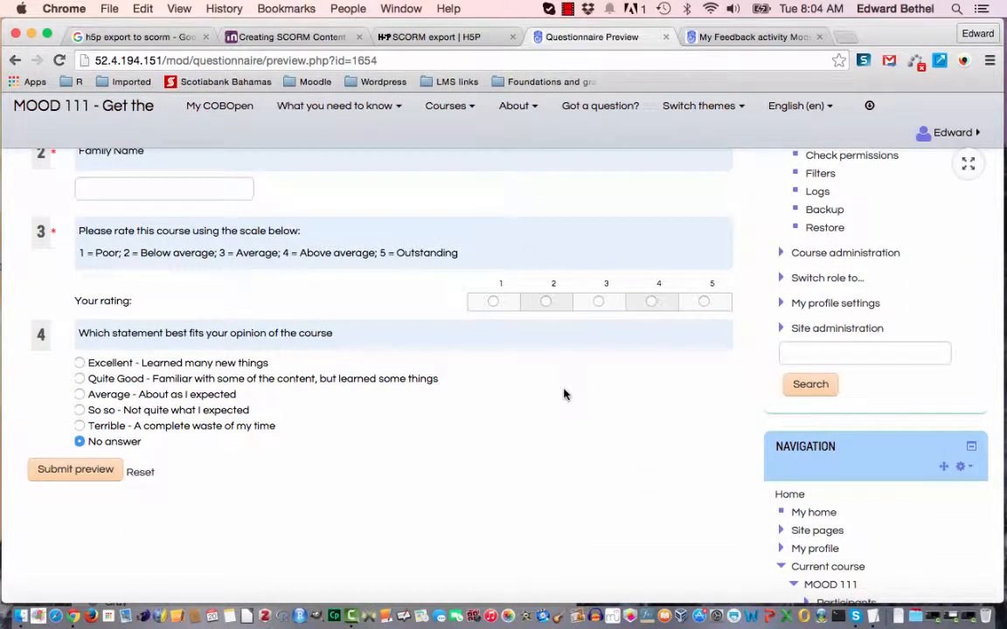
scroll(564, 395, "up", 2)
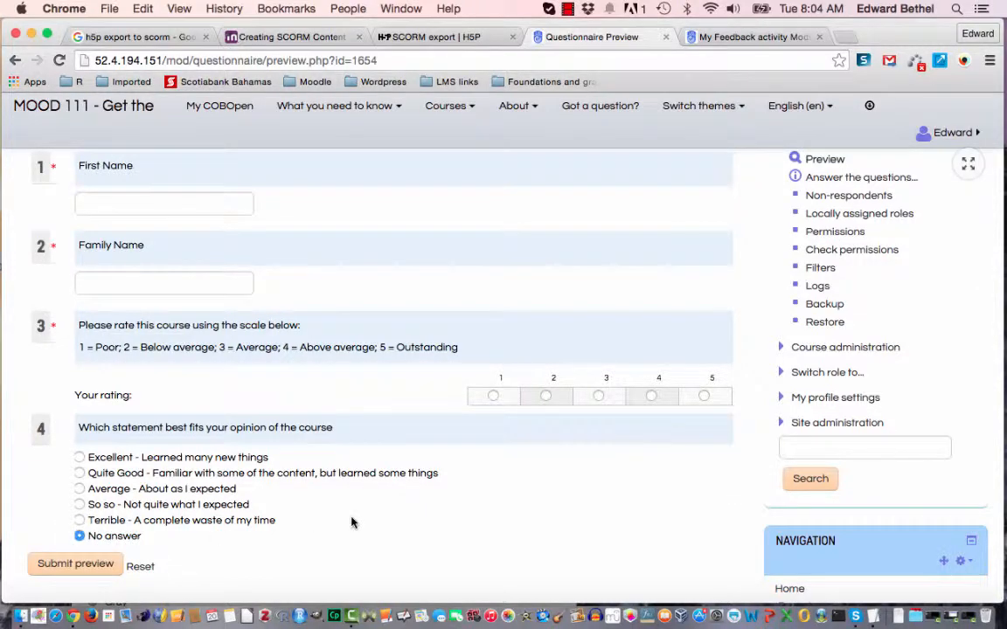
scroll(351, 522, "up", 5)
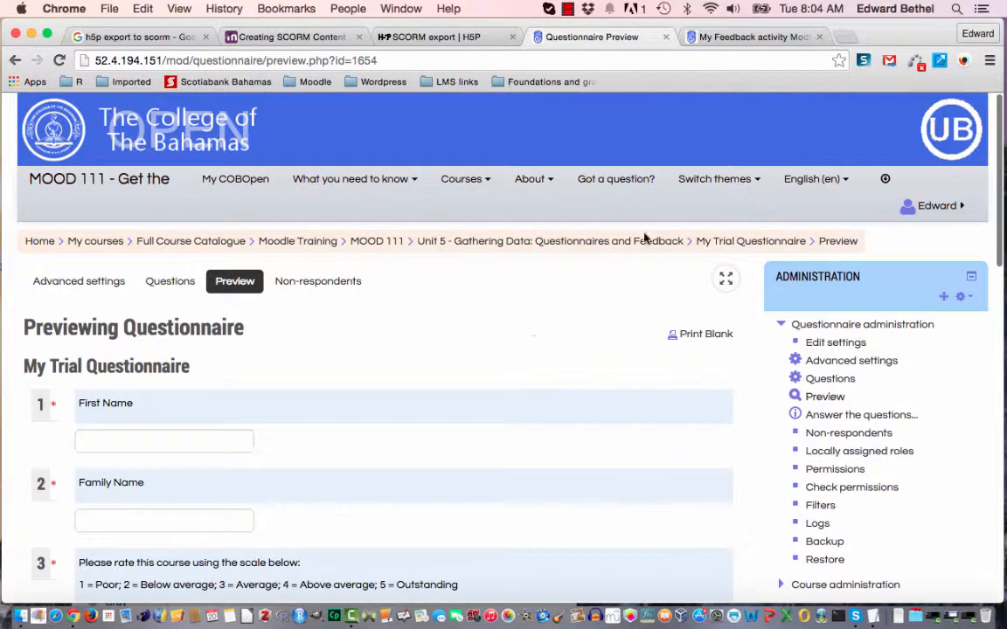
scroll(573, 336, "down", 5)
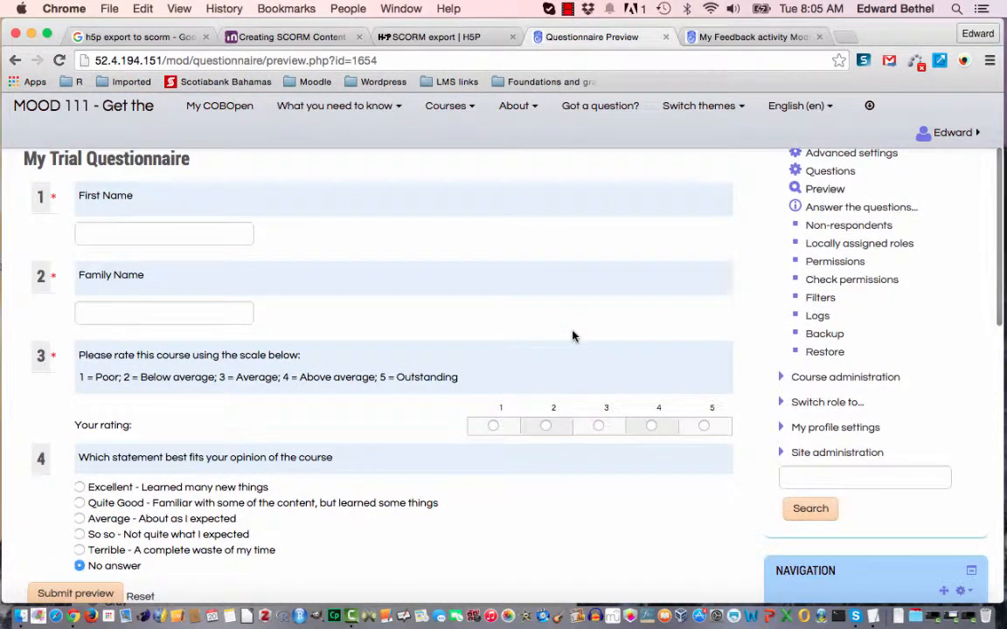
Step: Compare the questionnaire preview with the My Feedback activity Module form open in the browser, and return to the preview
left_click(759, 39)
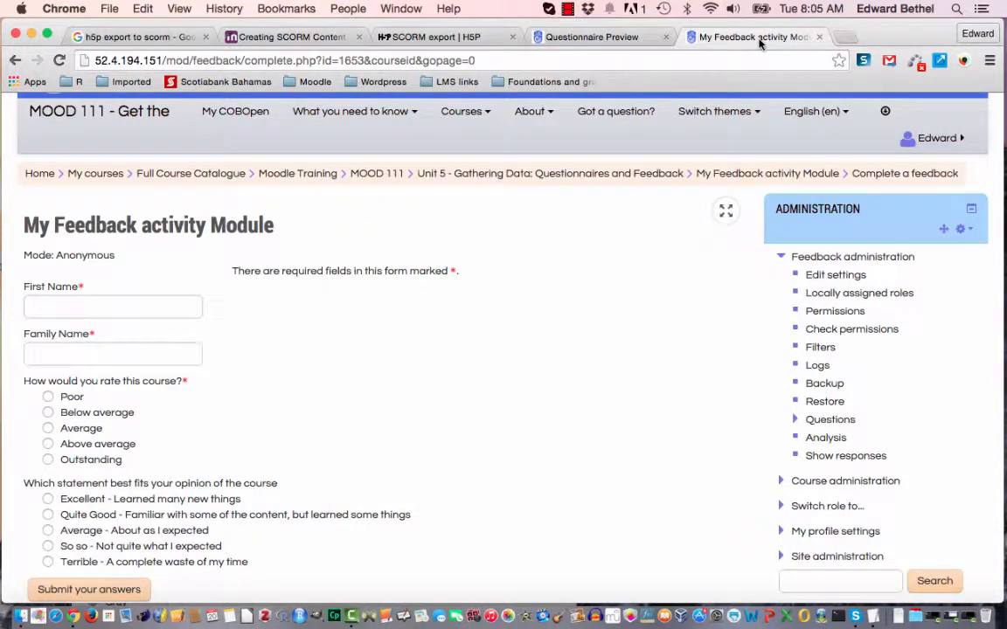
scroll(642, 262, "down", 3)
scroll(643, 292, "up", 1)
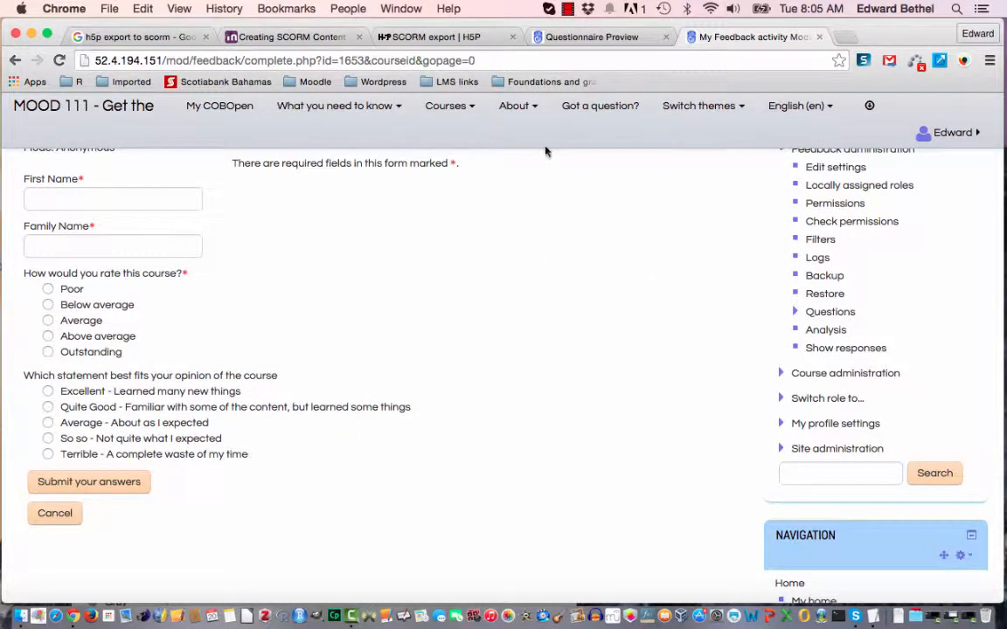
left_click(589, 39)
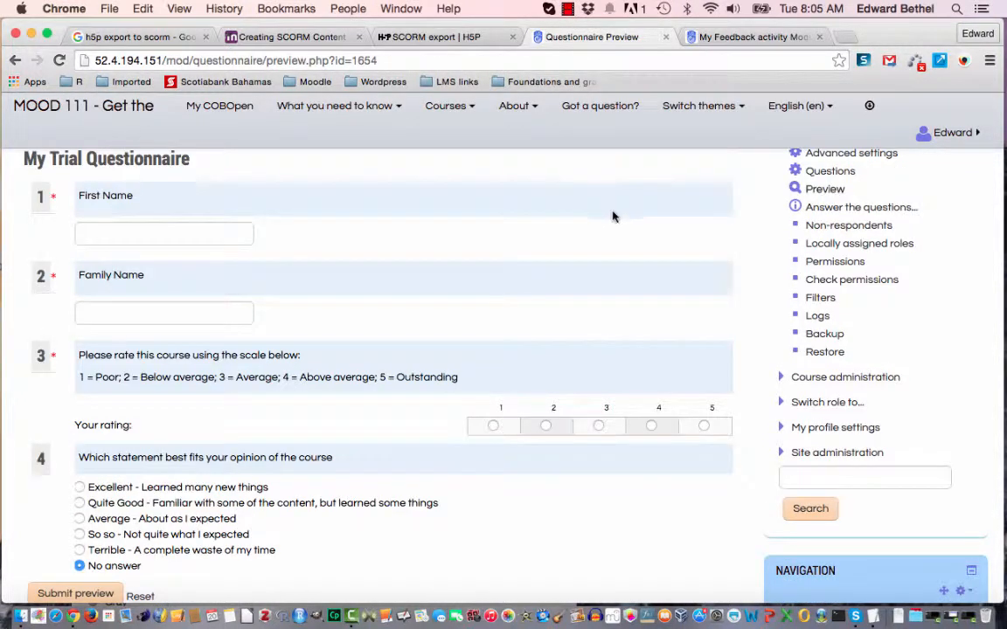